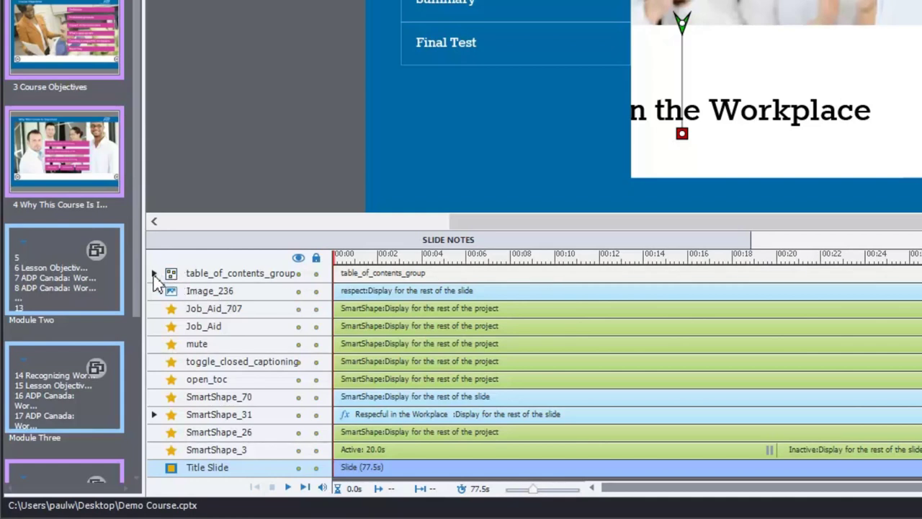
Expand table_of_contents_group in the Timeline and select the slide-out menu panel and its collapse icon.
left_click(153, 274)
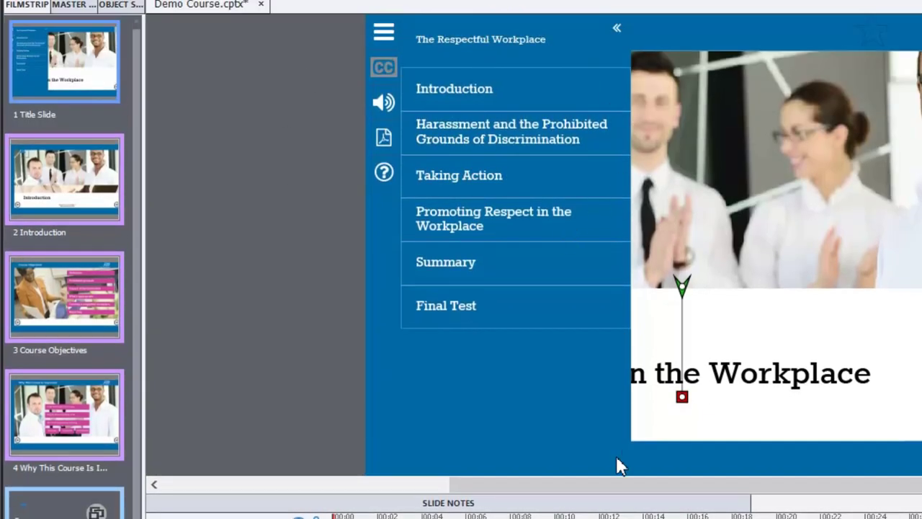
left_click(618, 38)
left_click(619, 39)
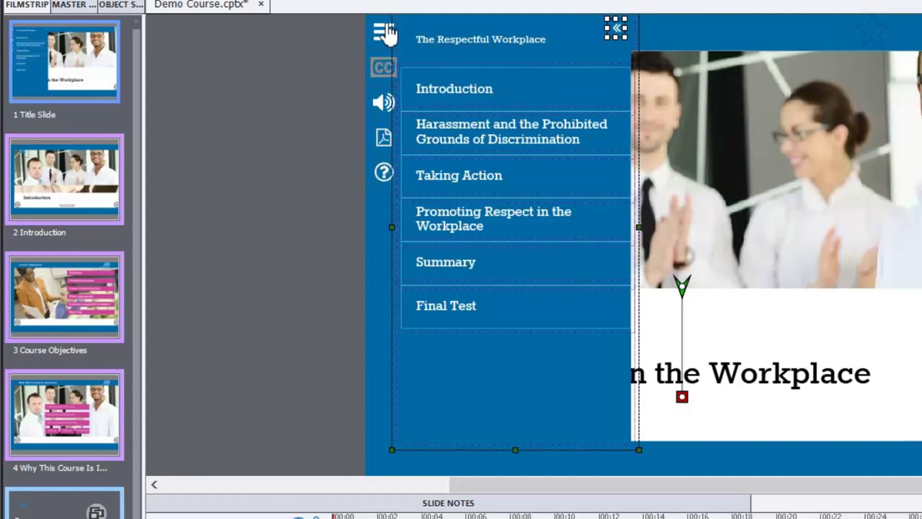
Deselect everything, then select the hamburger button open_toc to view its properties.
left_click(332, 63)
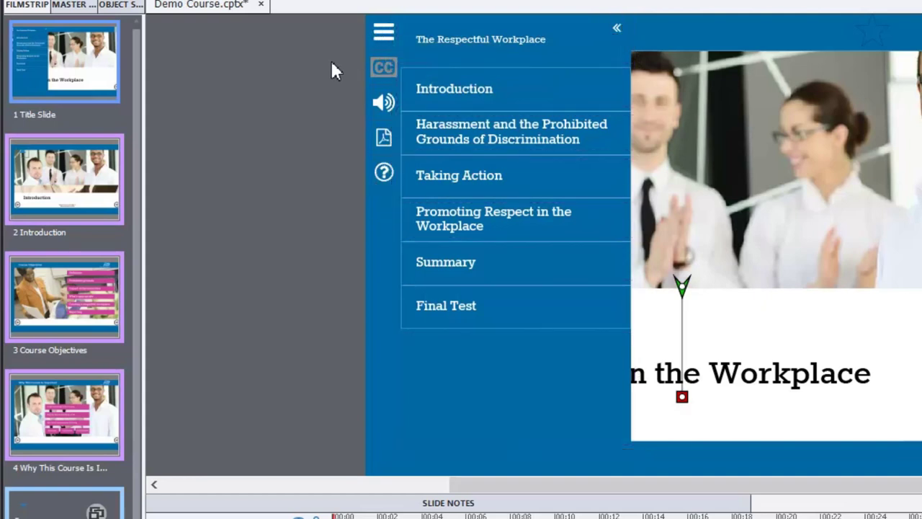
left_click(385, 36)
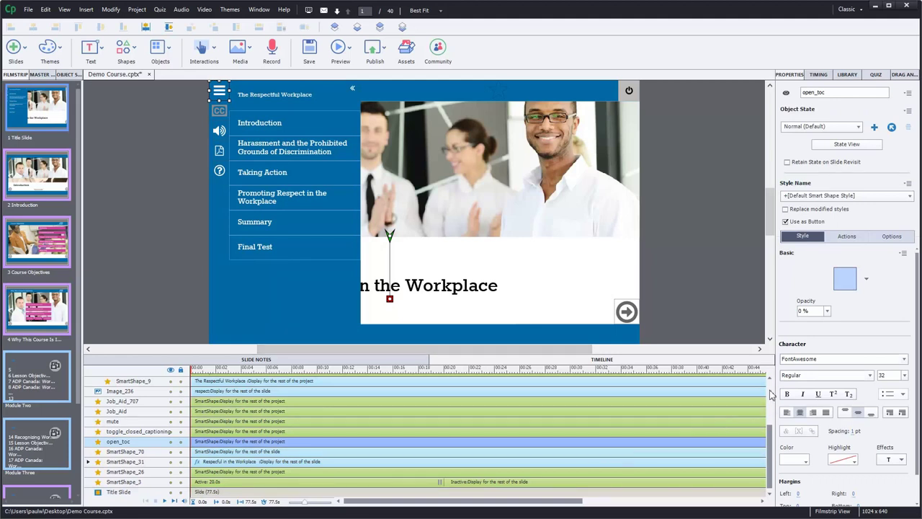
scroll(729, 407, "up", 3)
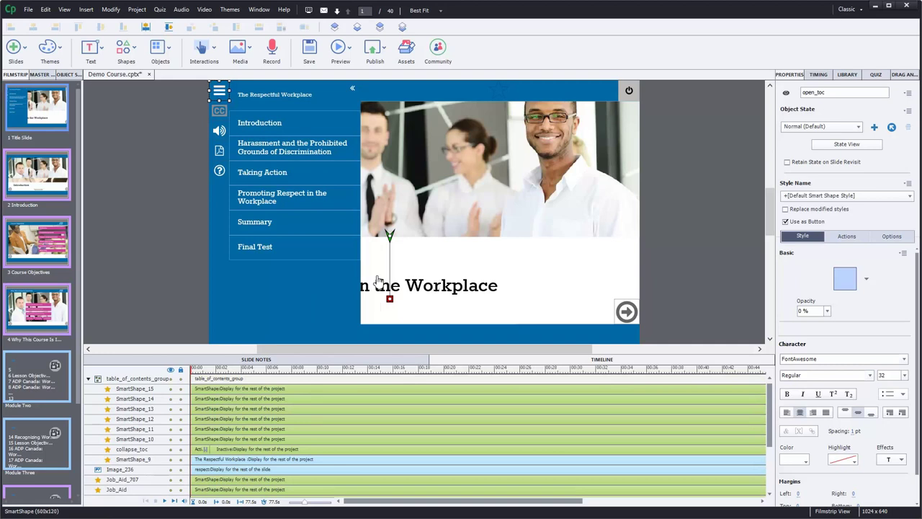
Check open_toc's timing settings, then hide table_of_contents_group in the Timeline.
left_click(818, 75)
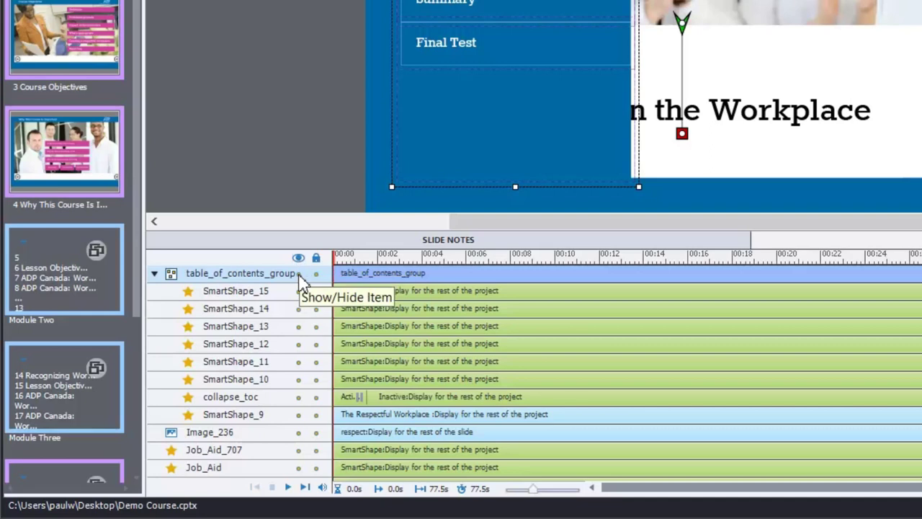
left_click(298, 274)
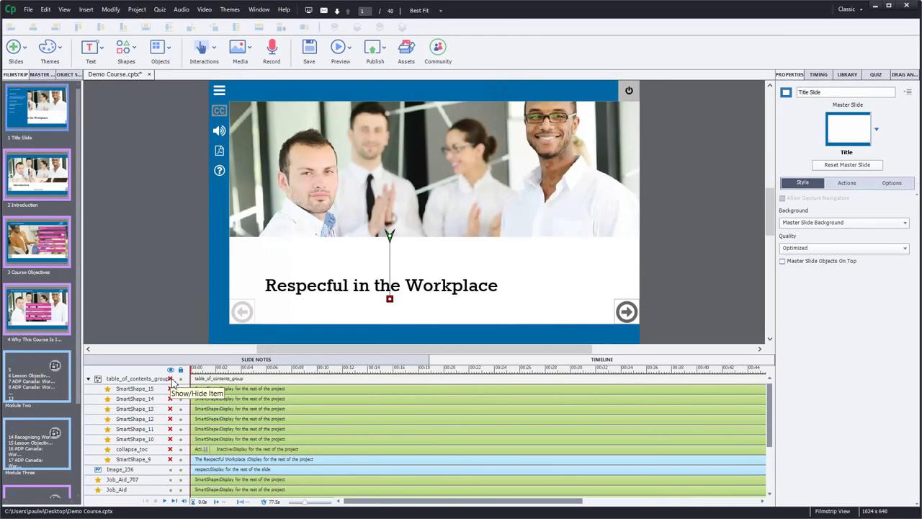
Unhide the TOC group and view the Promoting Respect item's Jump_To_Module_4 action.
left_click(171, 379)
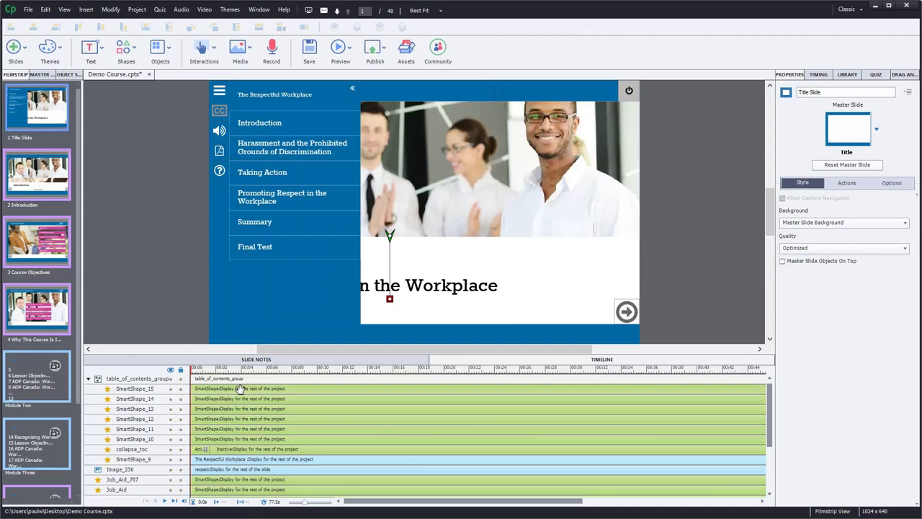
left_click(310, 252)
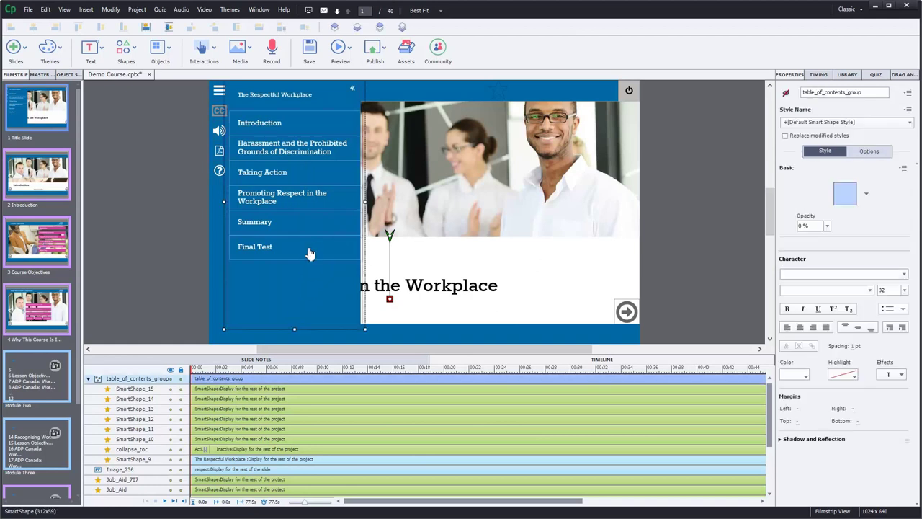
left_click(310, 251)
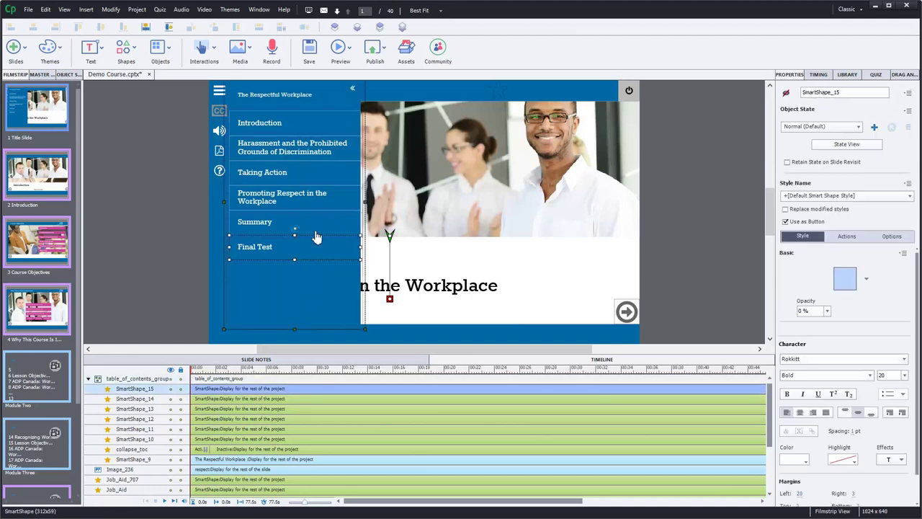
left_click(315, 231)
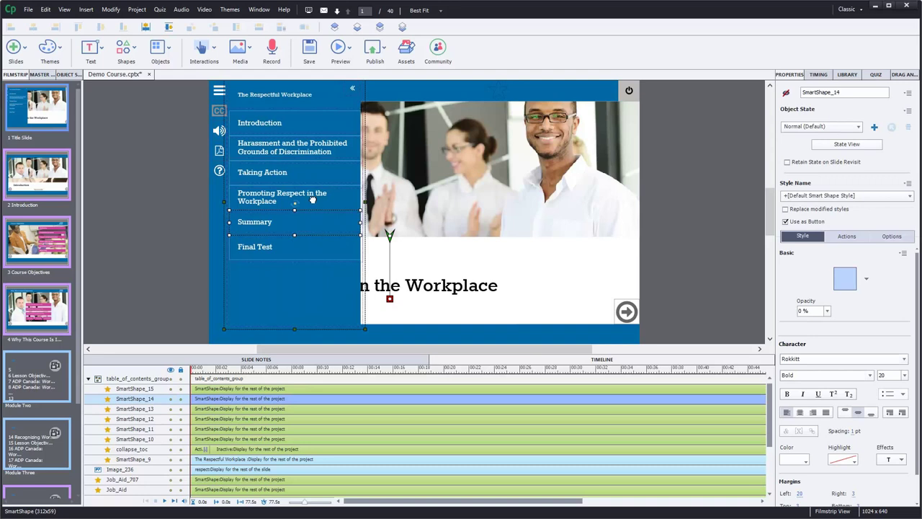
left_click(314, 205)
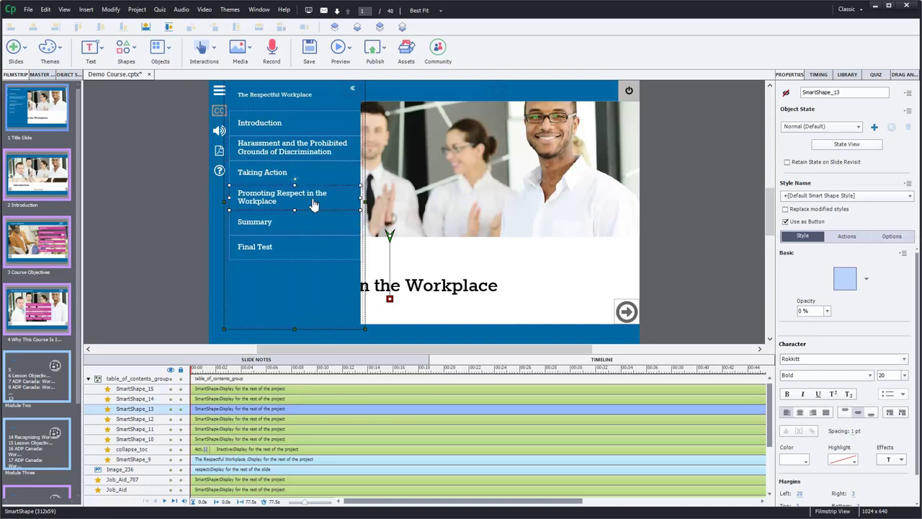
left_click(847, 236)
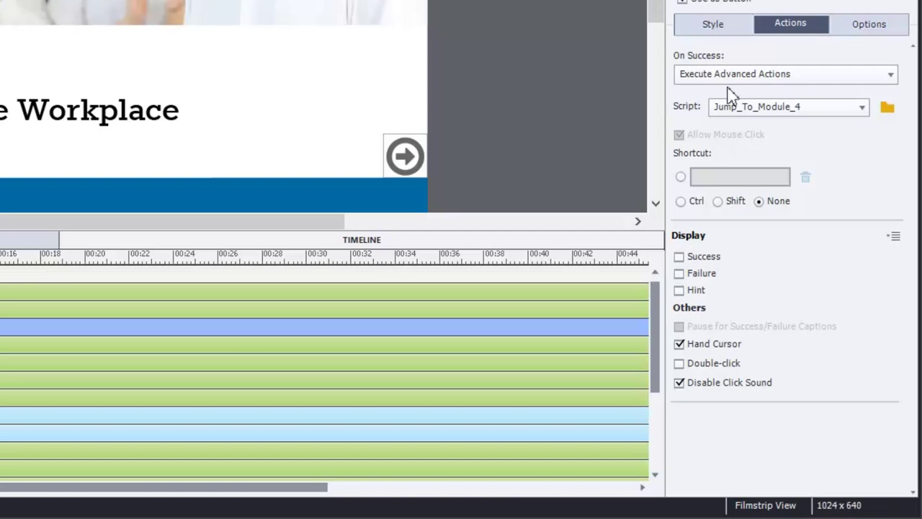
Review Jump_To_Module_4 in Advanced Actions, then select the next-slide arrow showing Goto_Next_Slide.
left_click(889, 110)
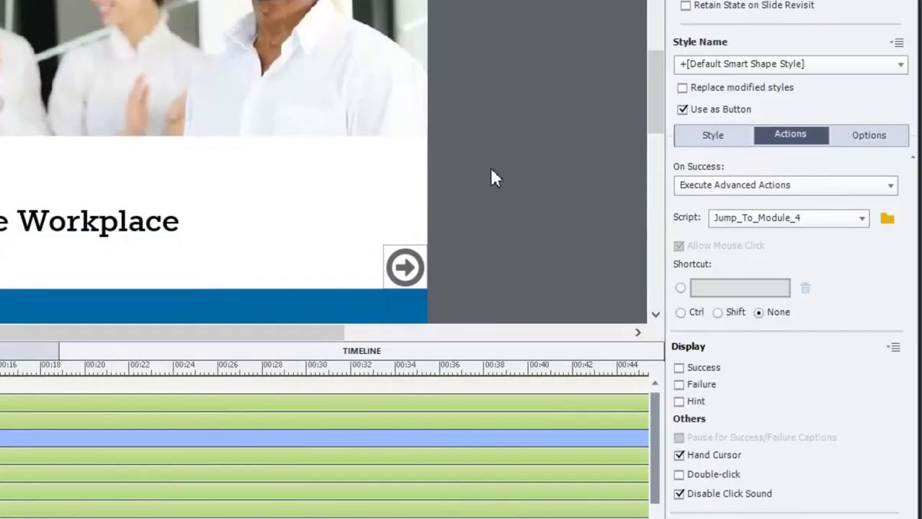
left_click(415, 270)
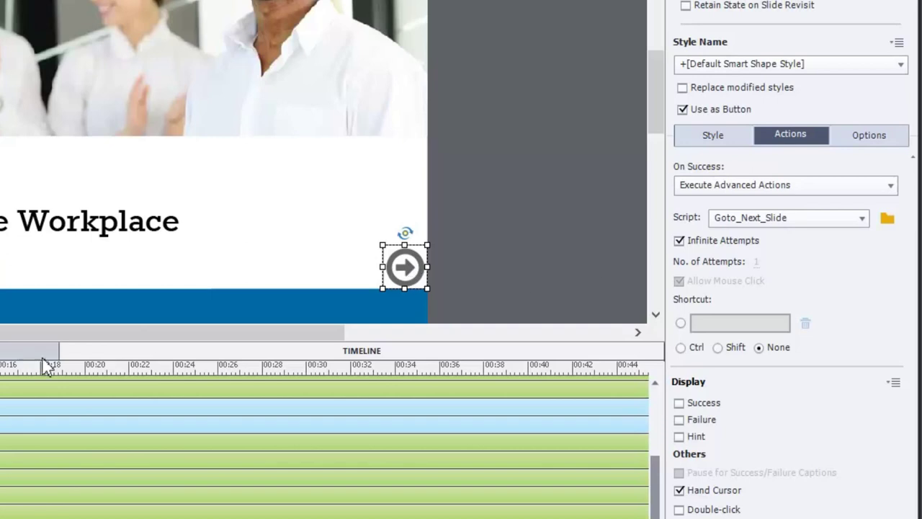
left_click(888, 220)
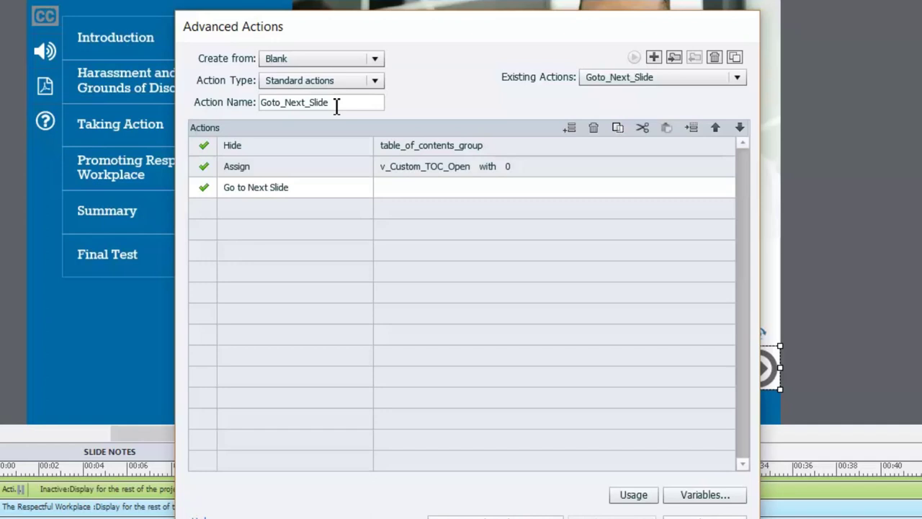
left_click(705, 518)
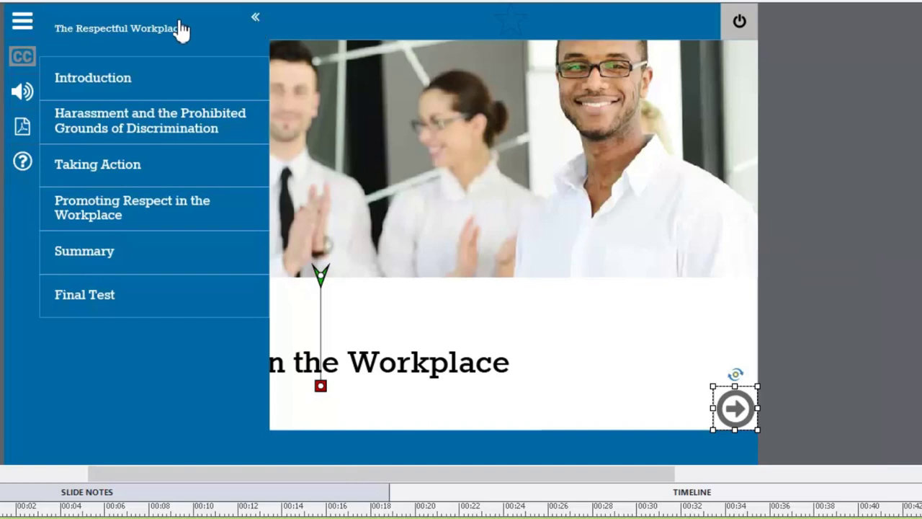
left_click(24, 29)
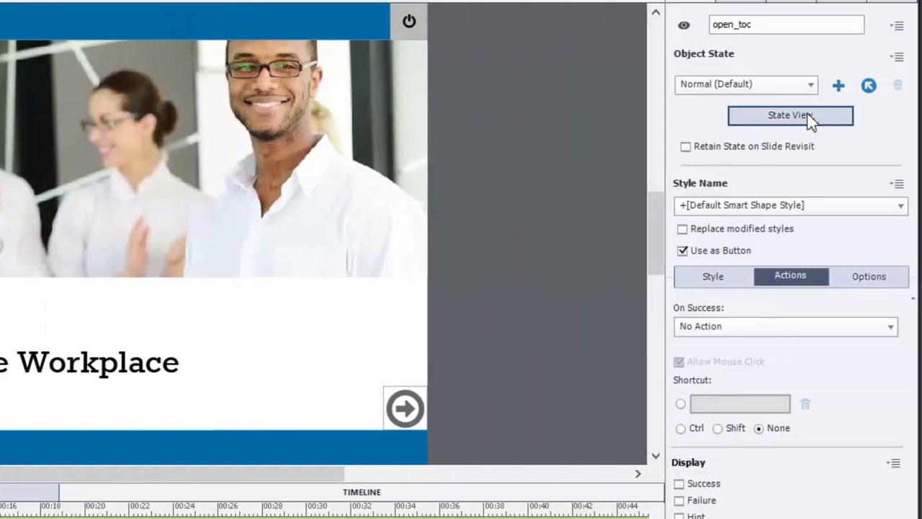
left_click(792, 116)
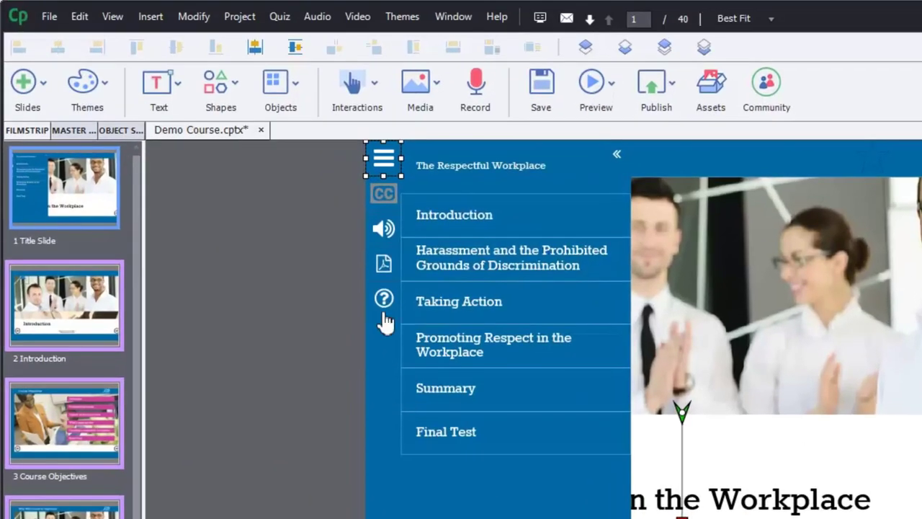
left_click(620, 157)
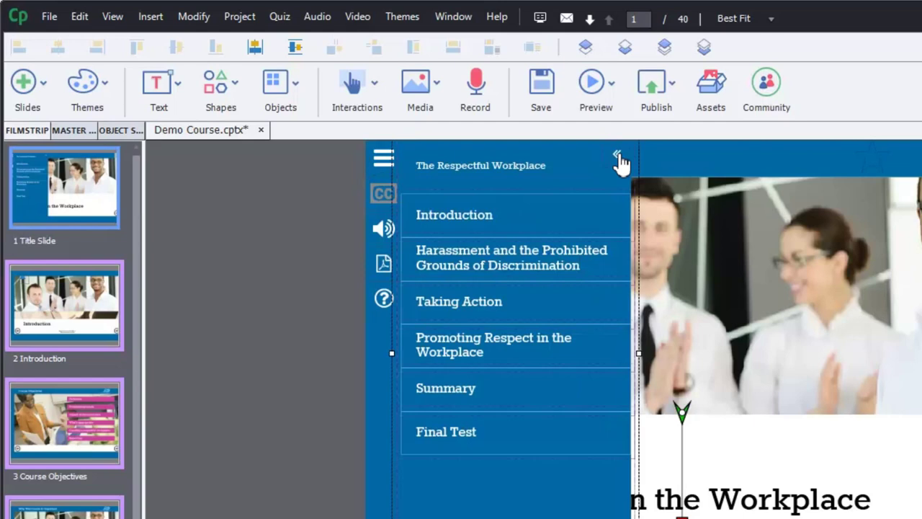
left_click(618, 159)
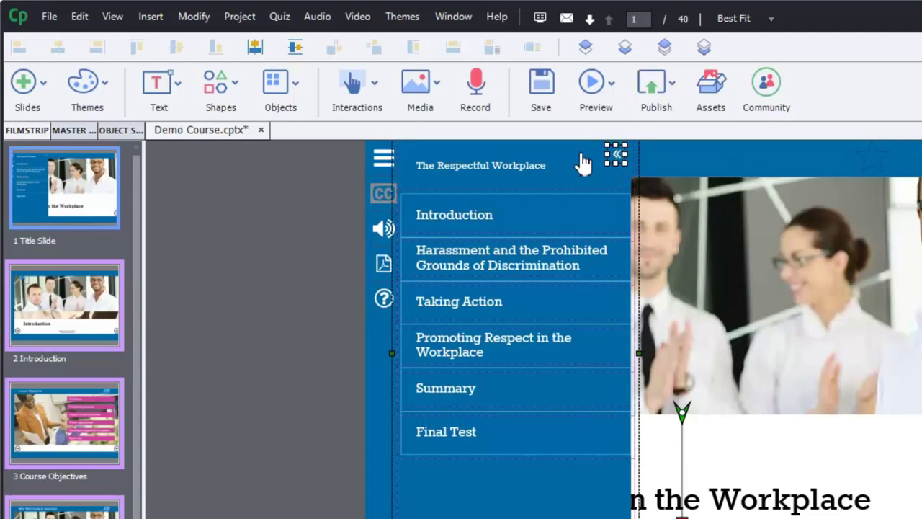
left_click(282, 234)
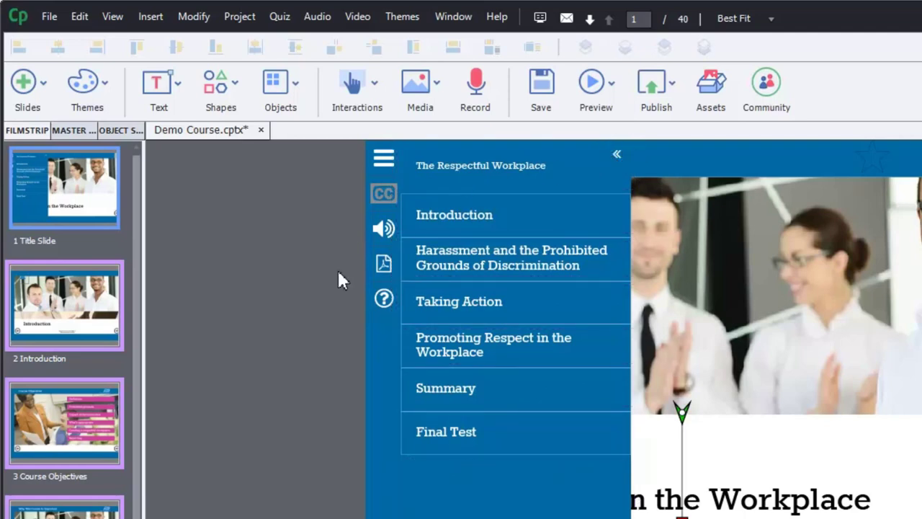
left_click(385, 163)
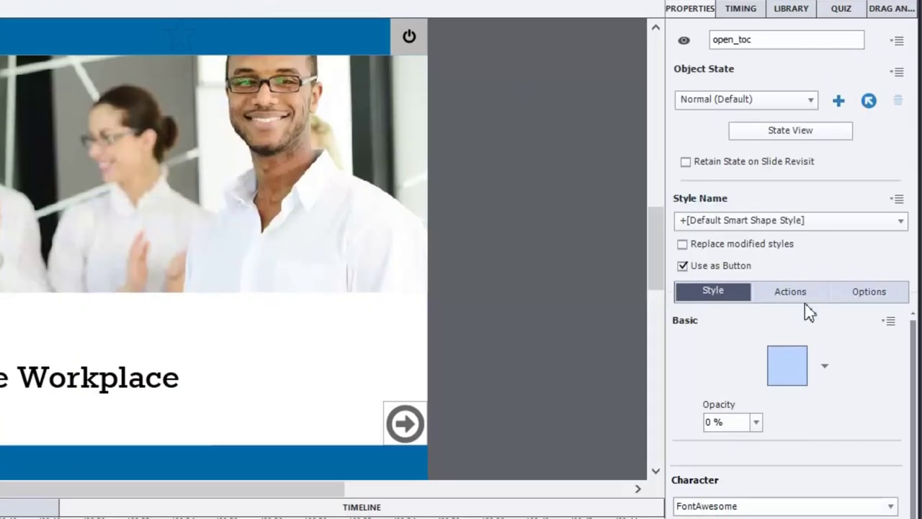
Set the open_toc button's On Success action to Execute Advanced Actions.
left_click(796, 294)
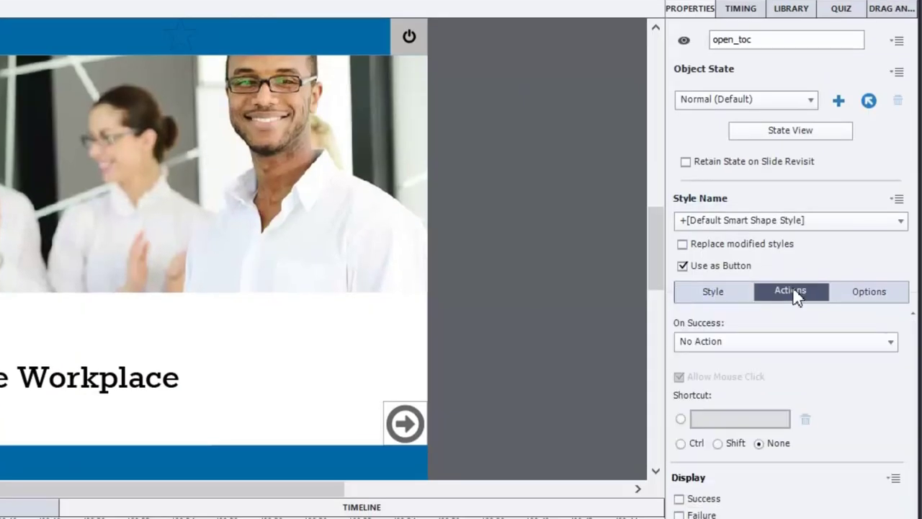
left_click(766, 349)
left_click(766, 349)
left_click(764, 348)
scroll(742, 79, "up", 3)
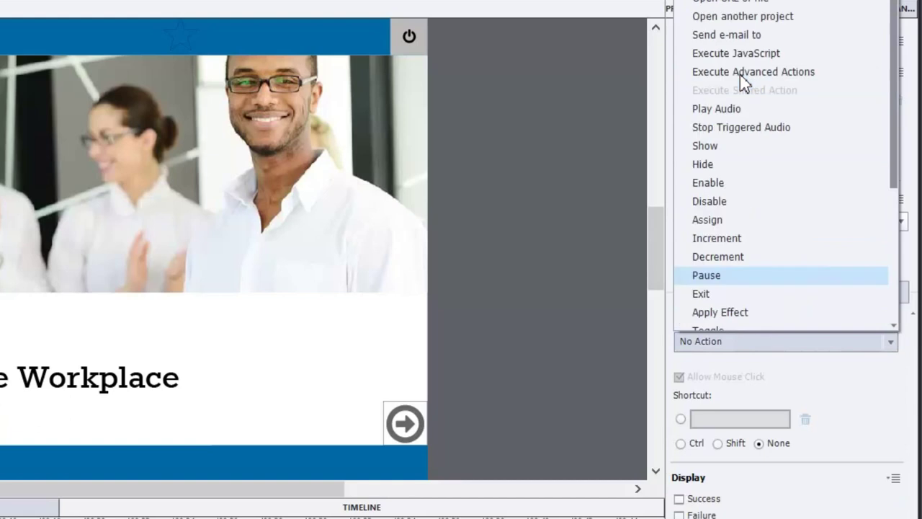
left_click(783, 73)
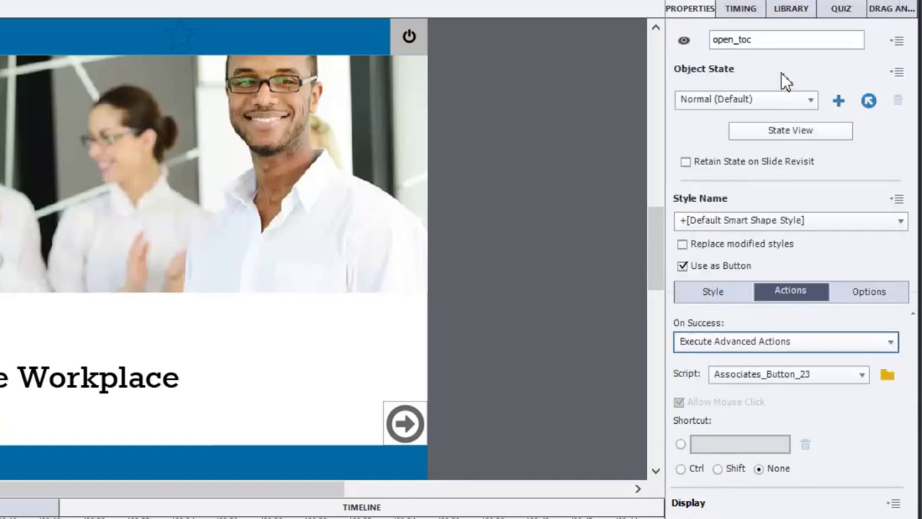
Open the Advanced Actions editor from open_toc and start a new blank conditional action.
left_click(890, 375)
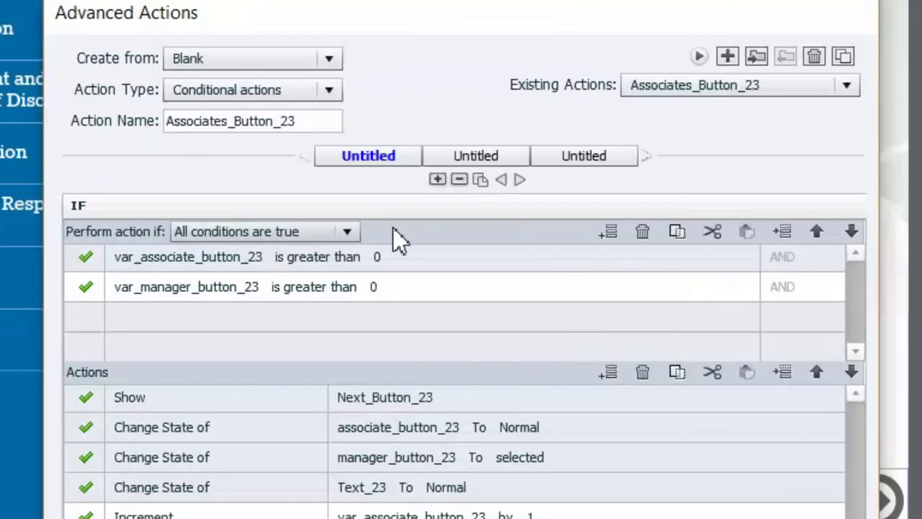
left_click(728, 56)
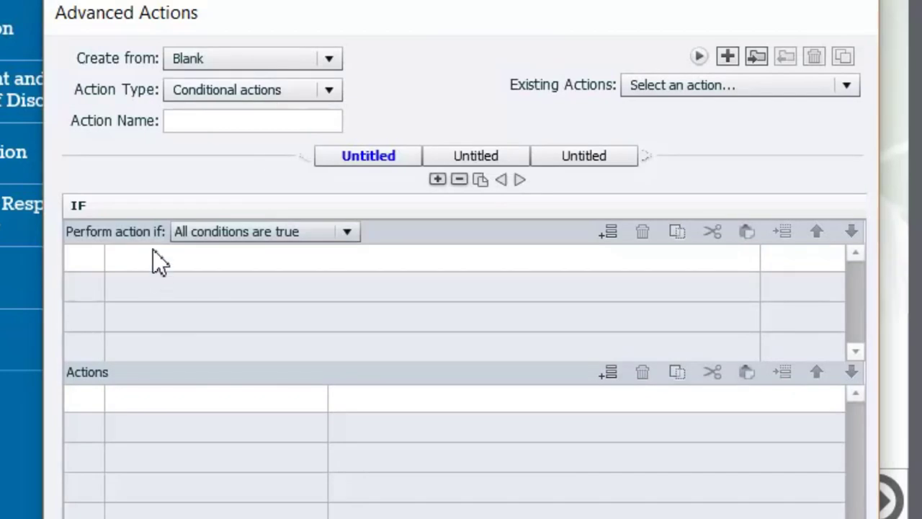
Name the action toggle_TOC and add an IF condition testing variable v_Custom_TOC_Open.
left_click(201, 123)
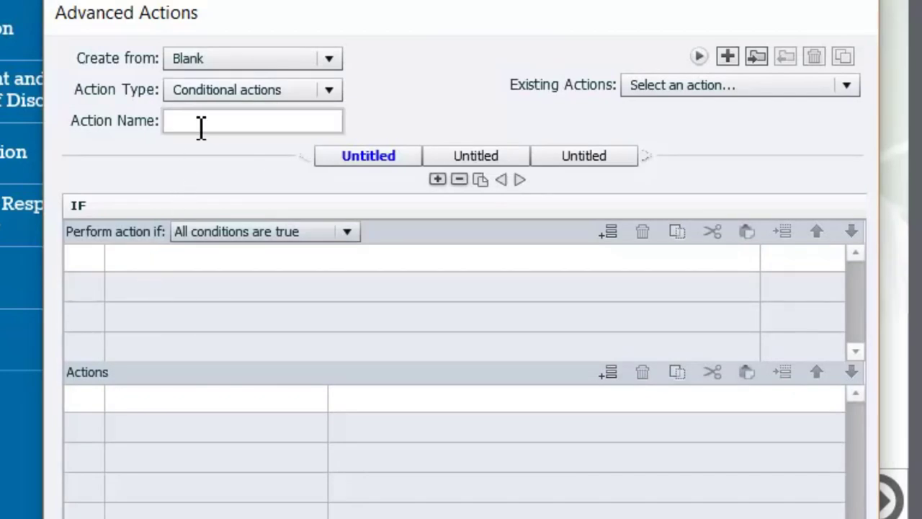
type("toggle")
type(" TOC")
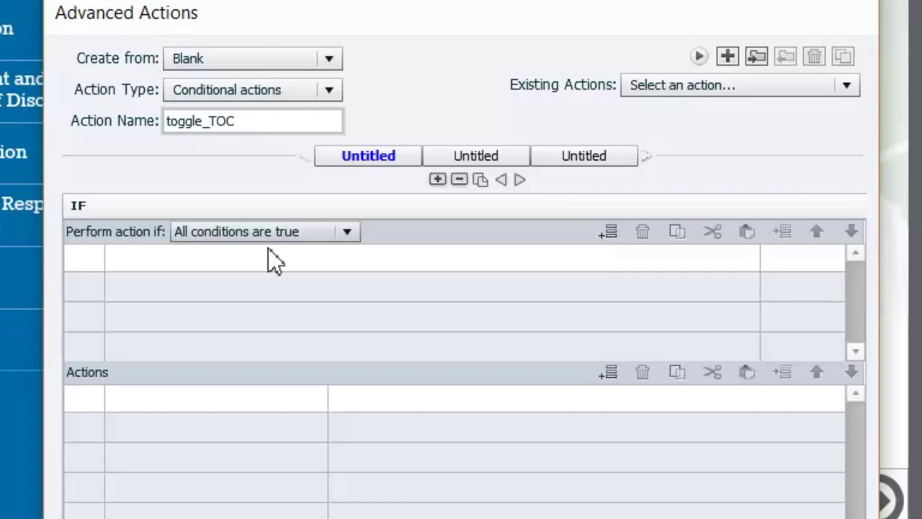
left_click(139, 260)
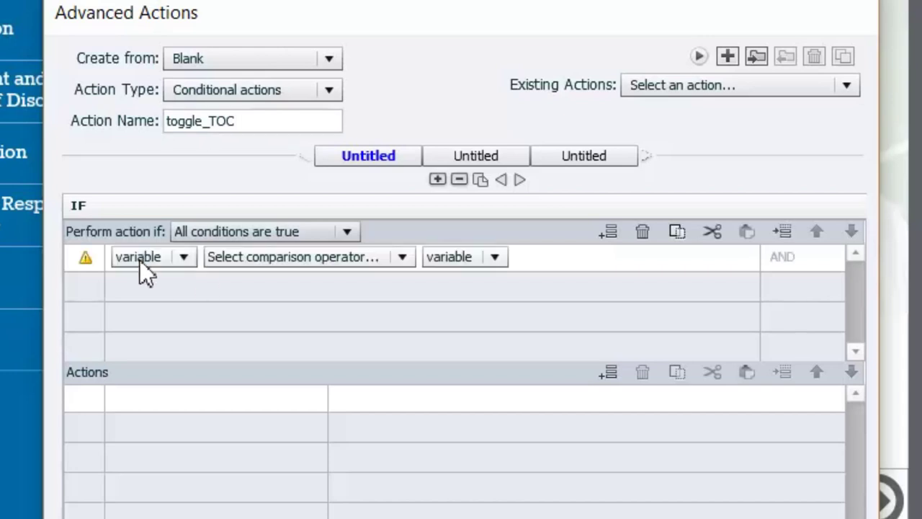
left_click(140, 260)
left_click(140, 261)
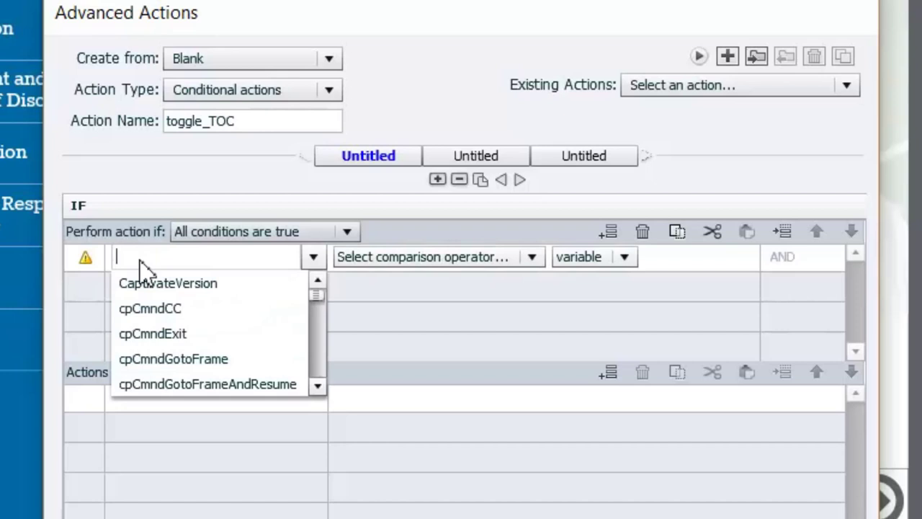
type("v_")
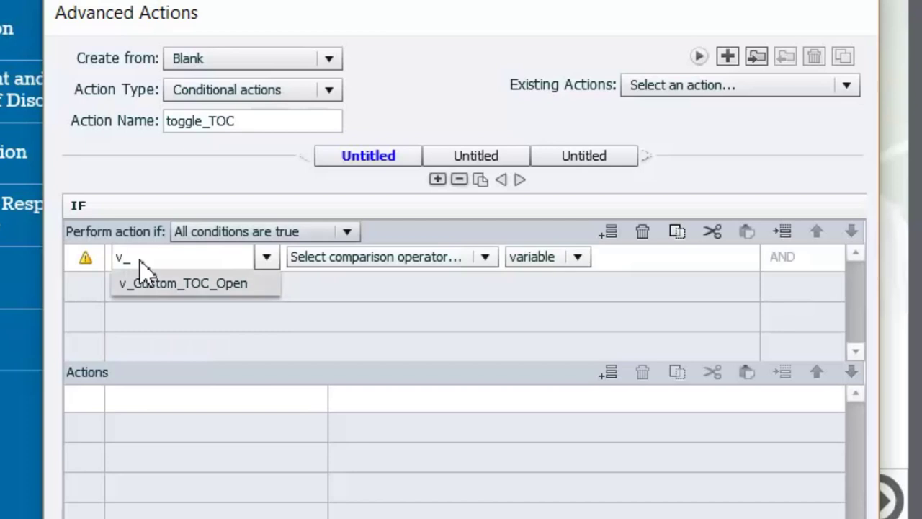
key("Return")
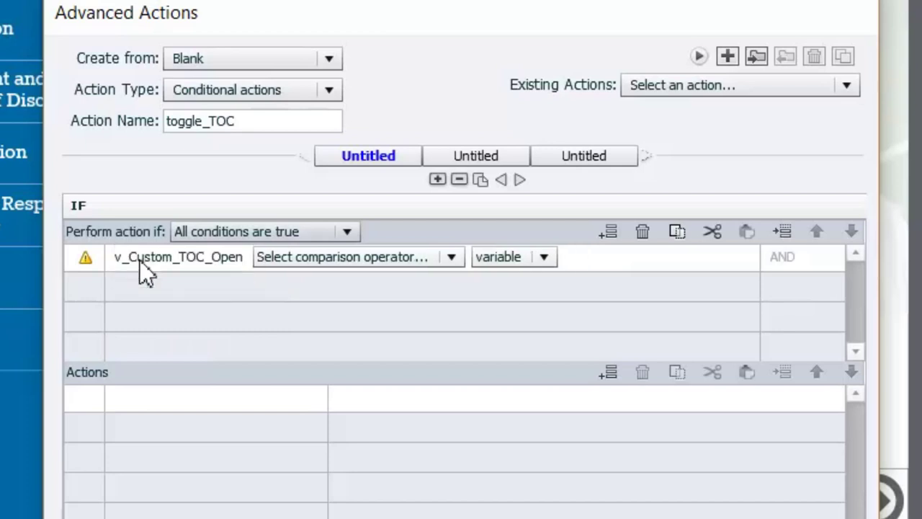
Complete the condition as 'is equal to' the literal value 0.
left_click(360, 261)
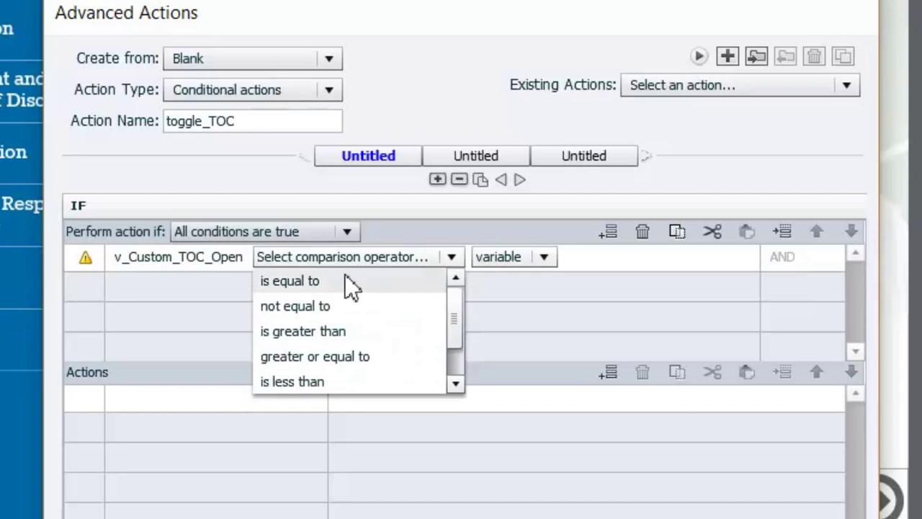
left_click(345, 278)
left_click(399, 262)
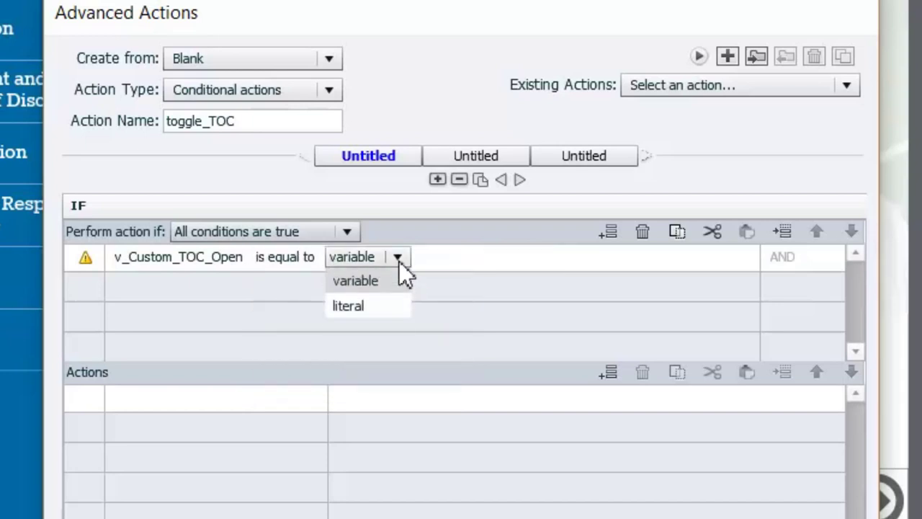
left_click(370, 304)
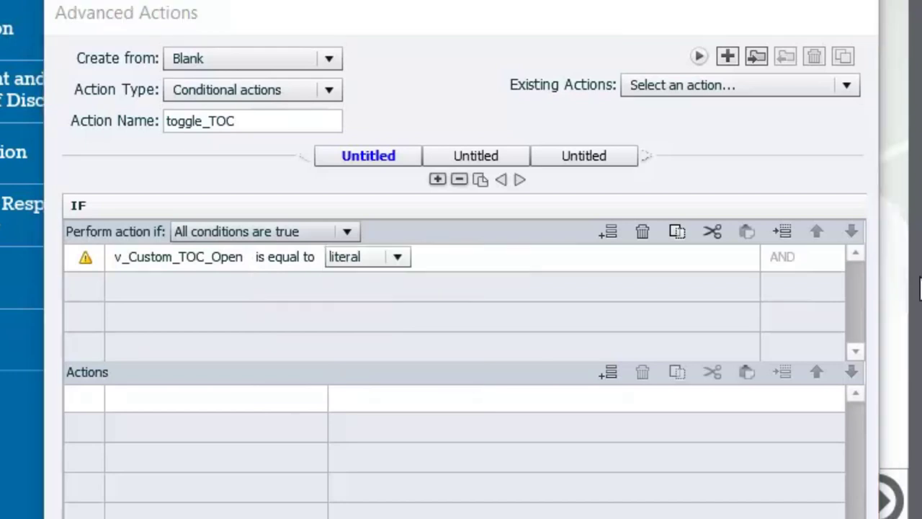
left_click(397, 258)
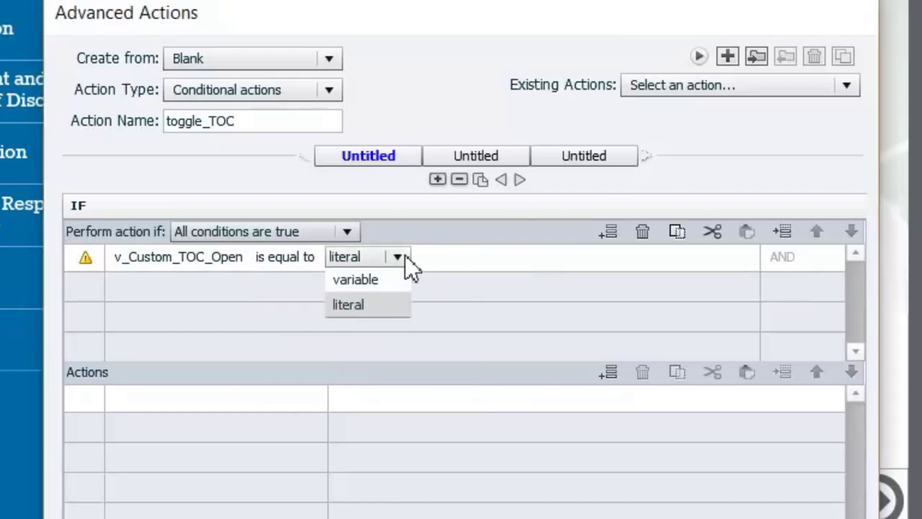
left_click(387, 306)
left_click(458, 259)
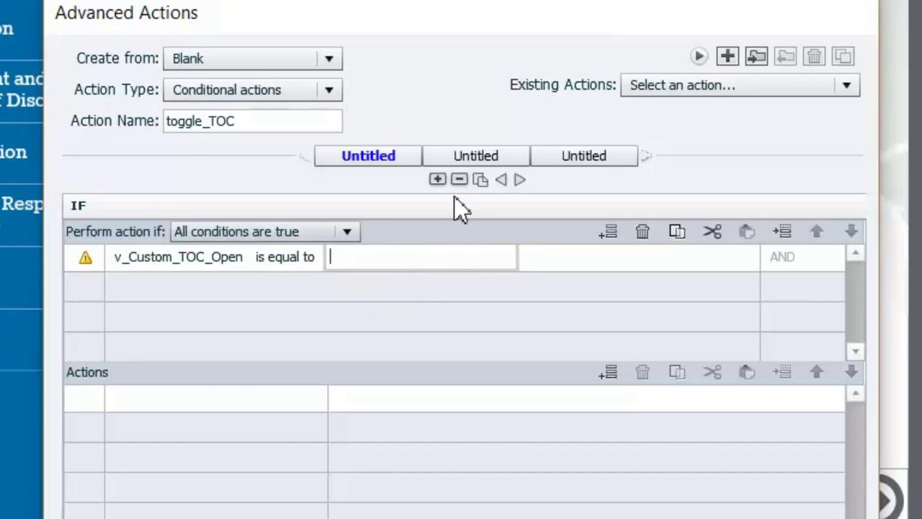
type("0")
key("Return")
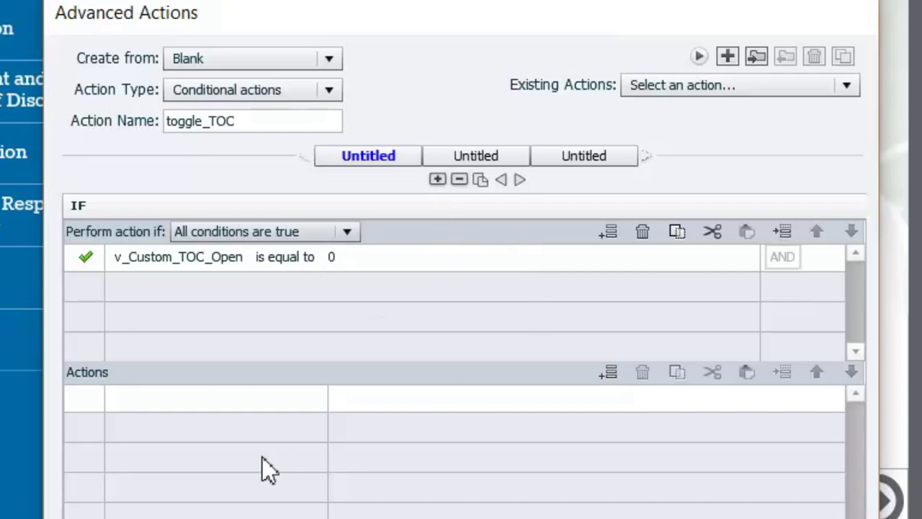
Add a Show table_of_contents_group action to the IF branch.
left_click(209, 401)
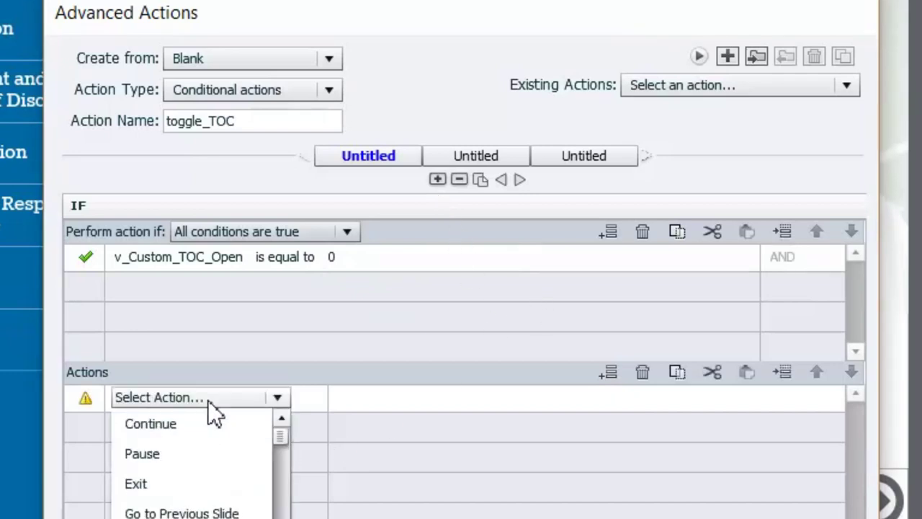
scroll(209, 401, "down", 5)
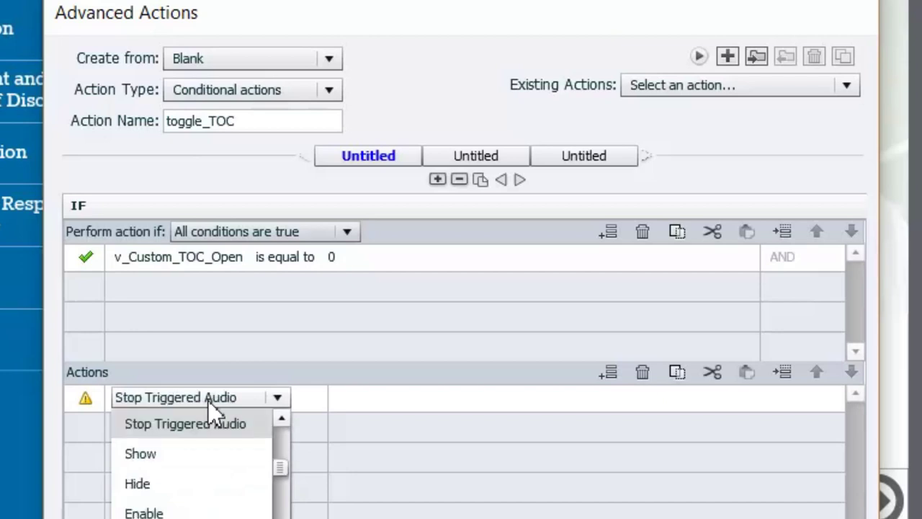
left_click(175, 446)
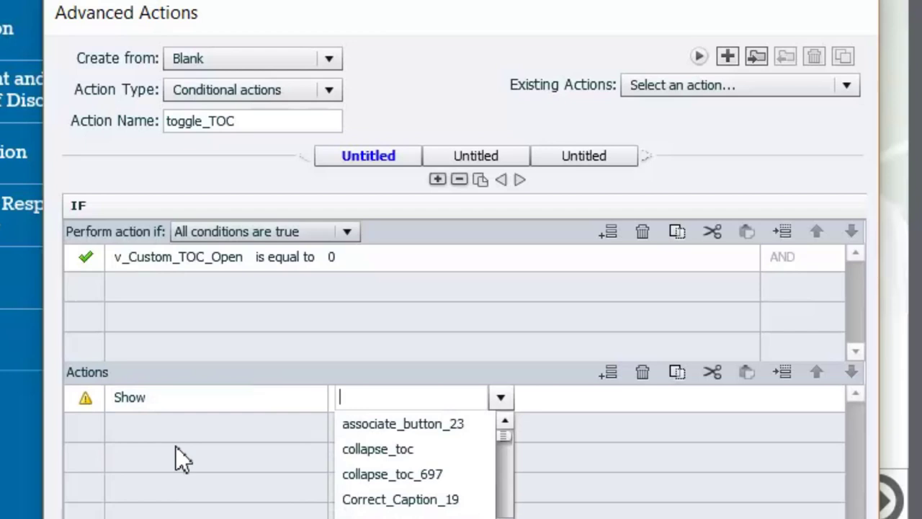
type("table")
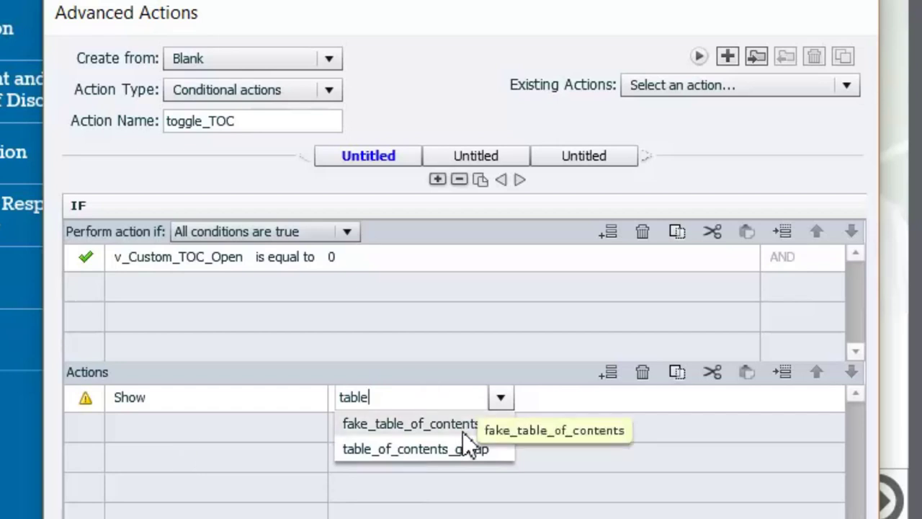
left_click(392, 449)
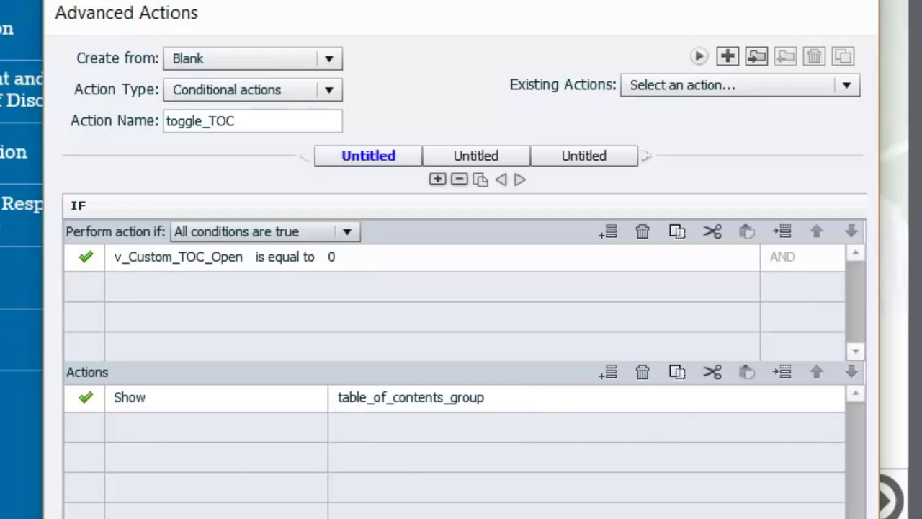
Add a second action changing the state of open_toc to Menu_Open.
double_click(162, 424)
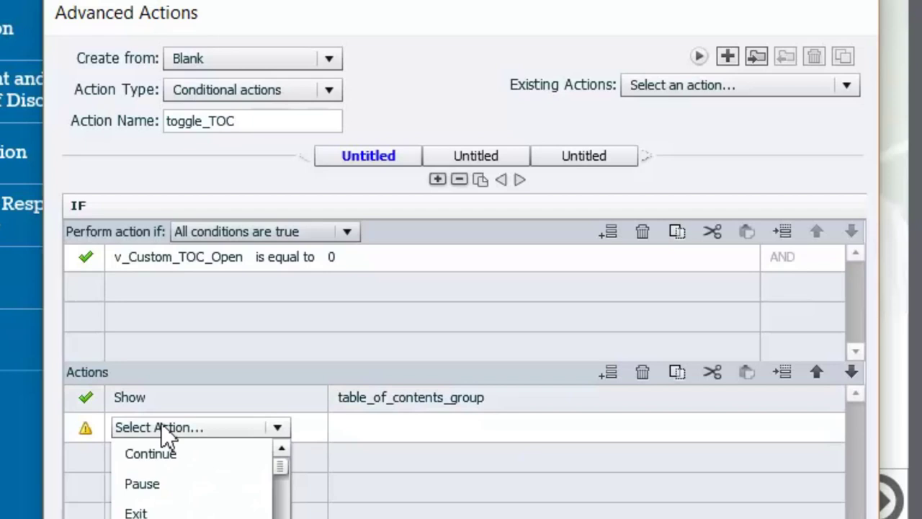
type("ch")
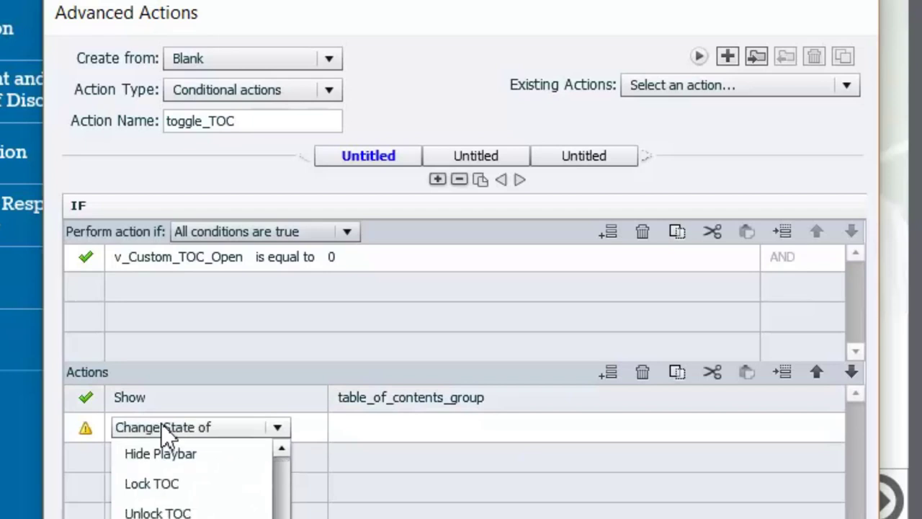
key("Return")
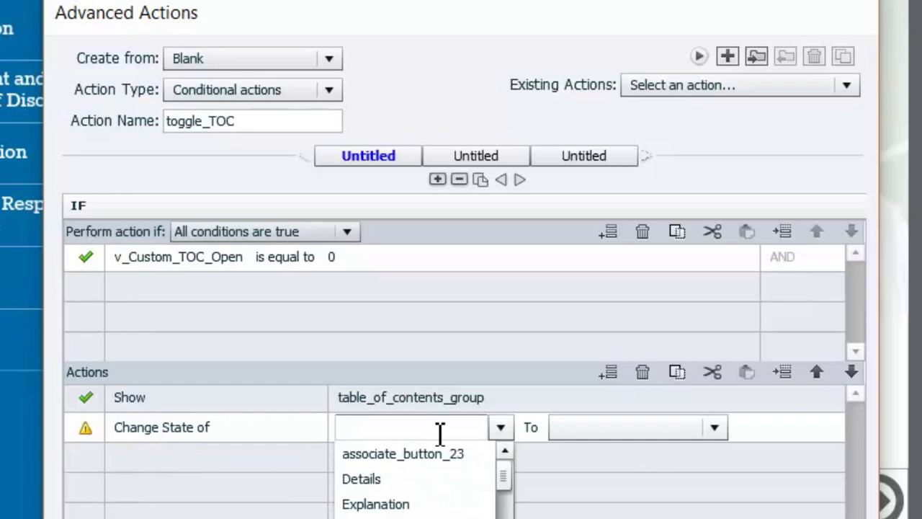
type("open")
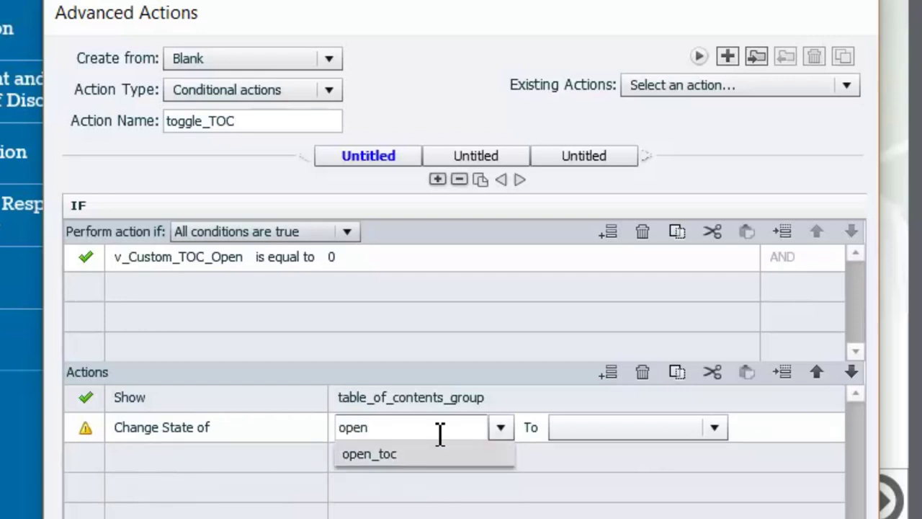
key("Return")
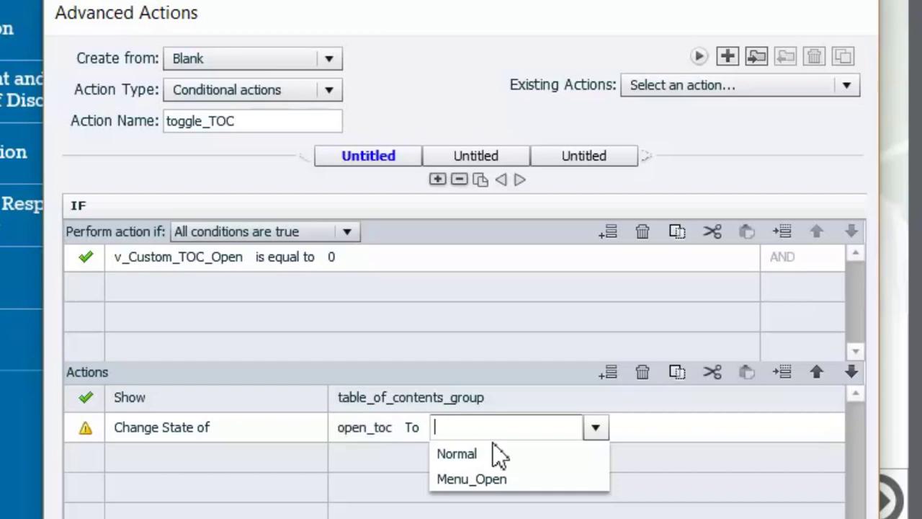
left_click(499, 480)
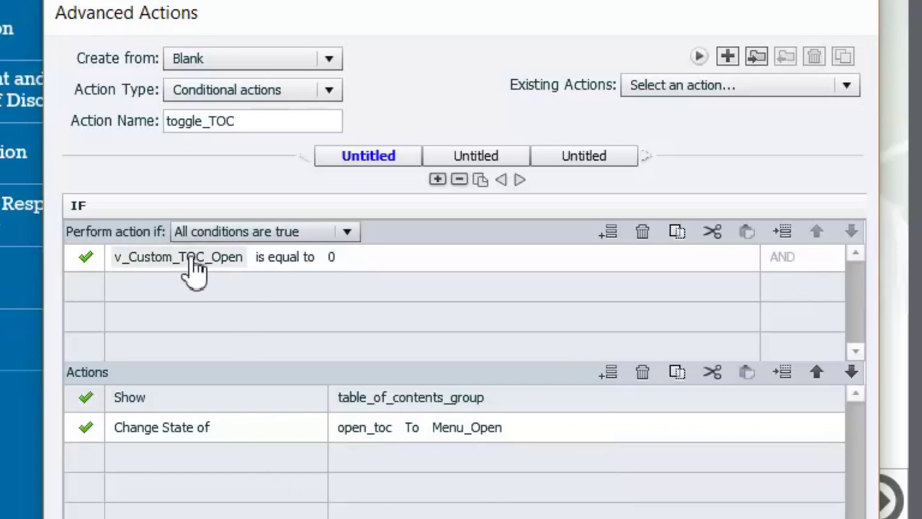
Add a third action assigning v_Custom_TOC_Open the literal value 1.
left_click(152, 461)
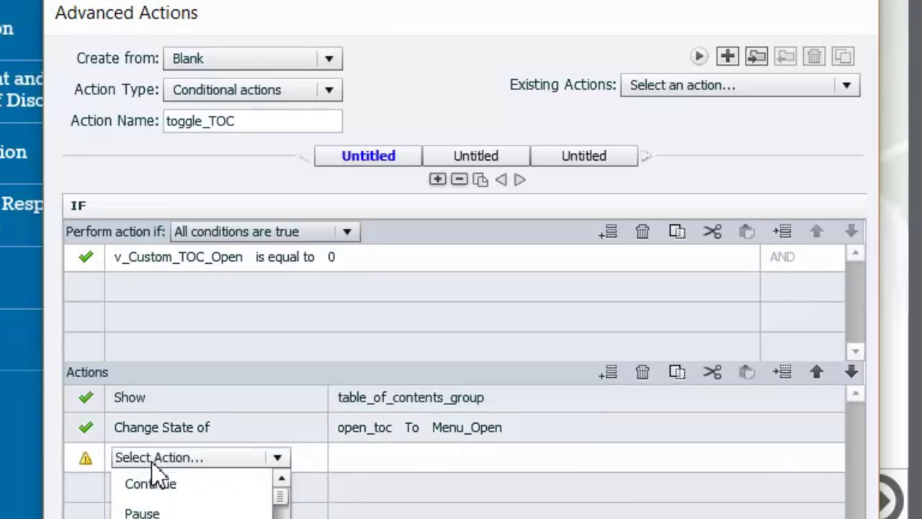
key("a")
left_click(162, 486)
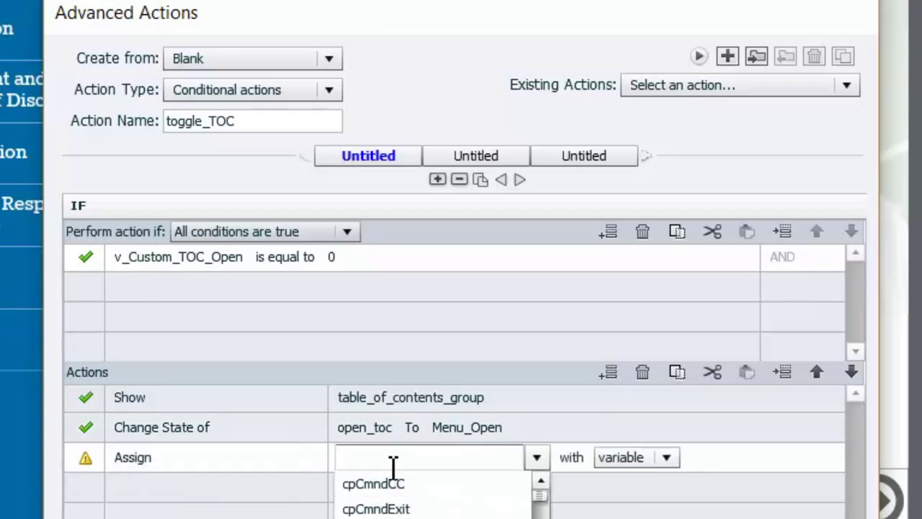
type("v")
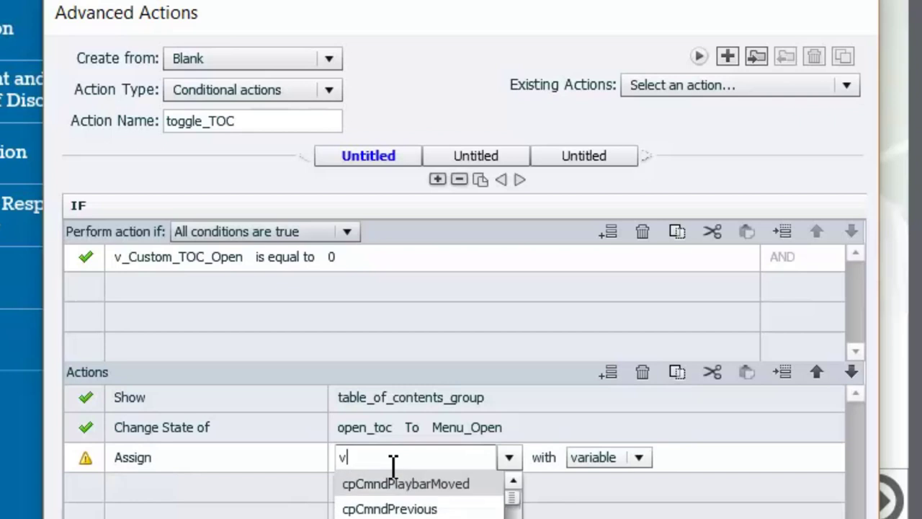
type("_")
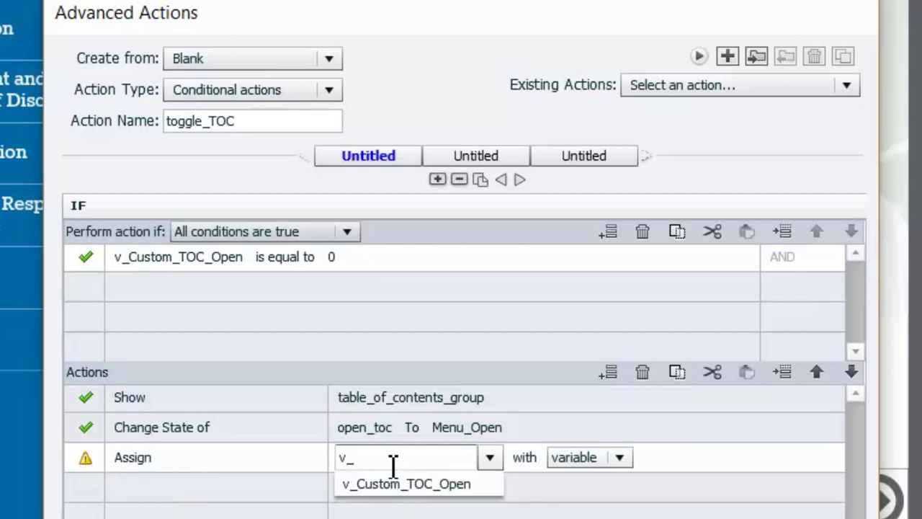
key("Return")
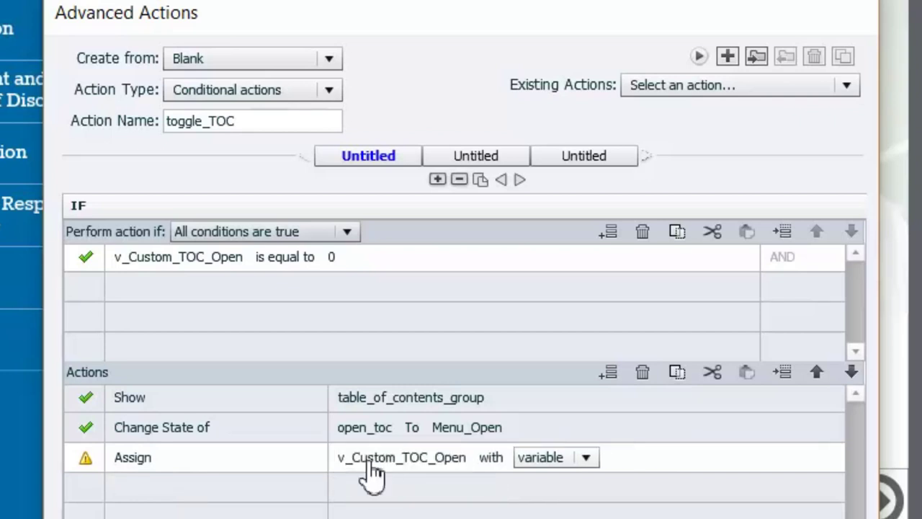
left_click(588, 458)
left_click(577, 508)
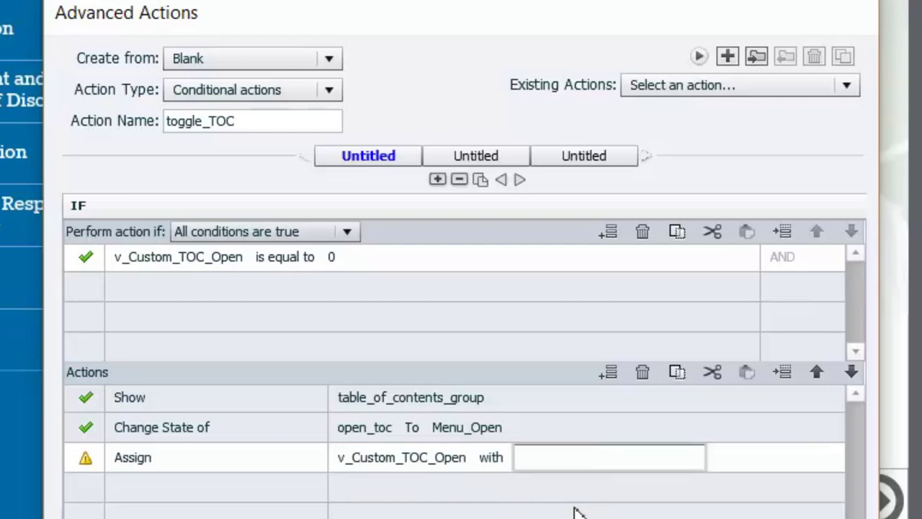
type("1")
key("Return")
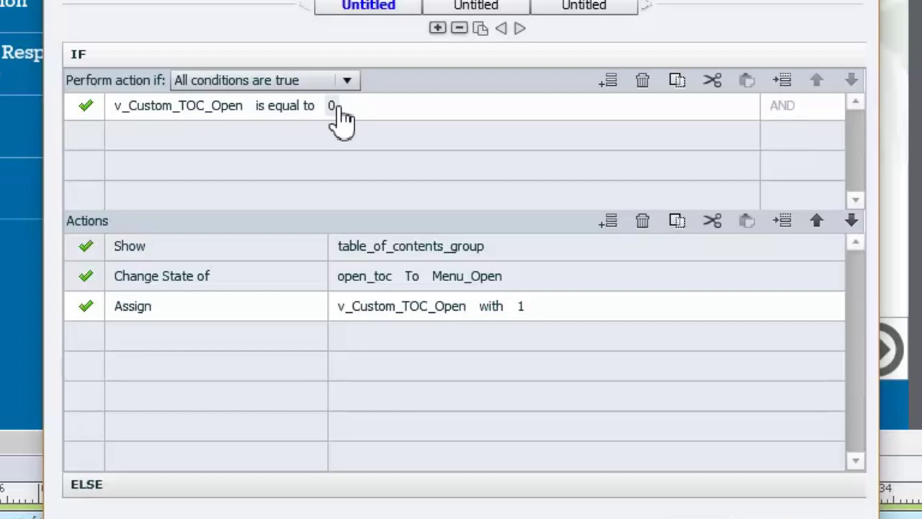
Add an ELSE action that hides table_of_contents_group.
left_click(282, 479)
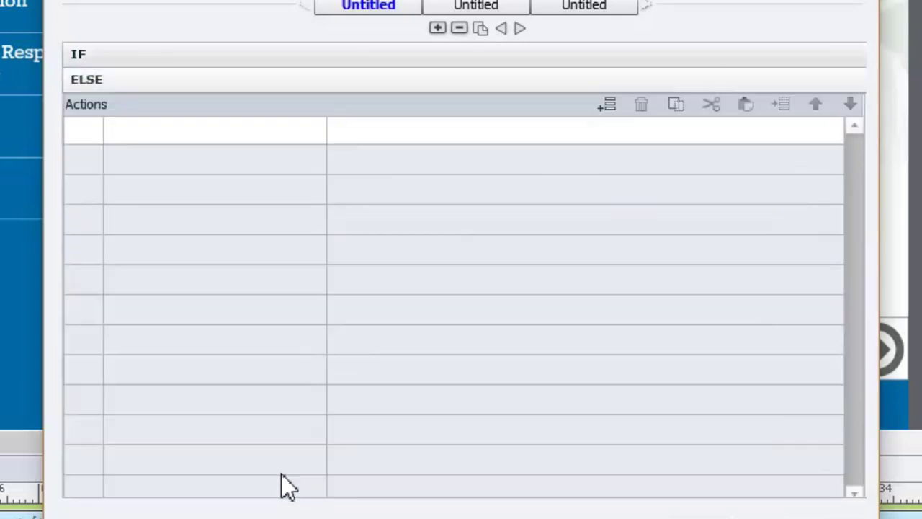
left_click(173, 133)
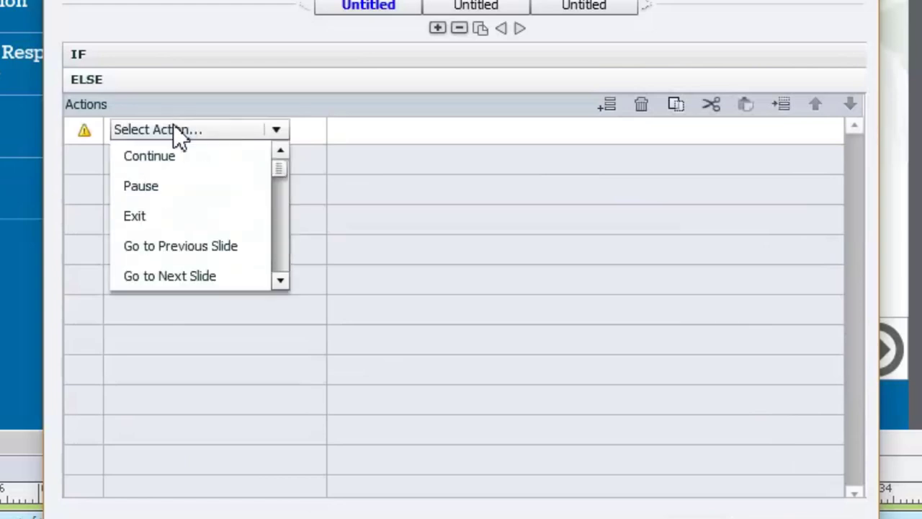
key("h")
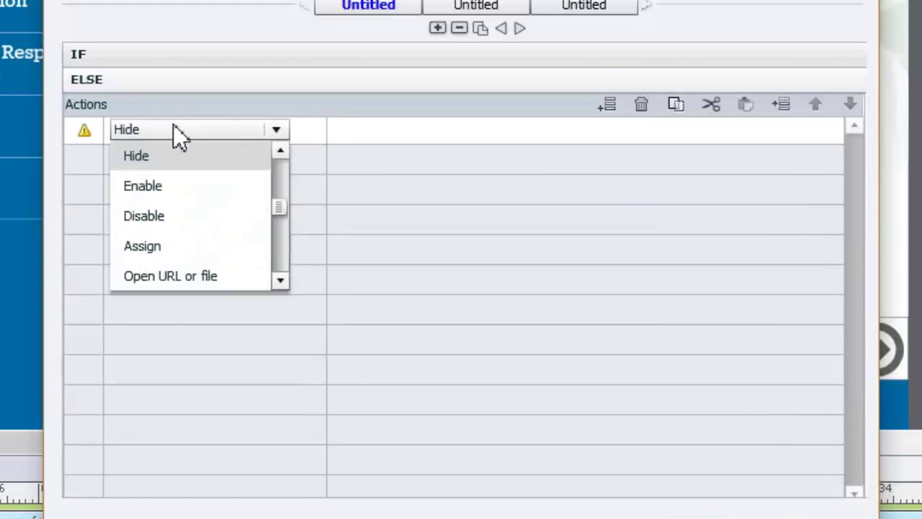
key("Return")
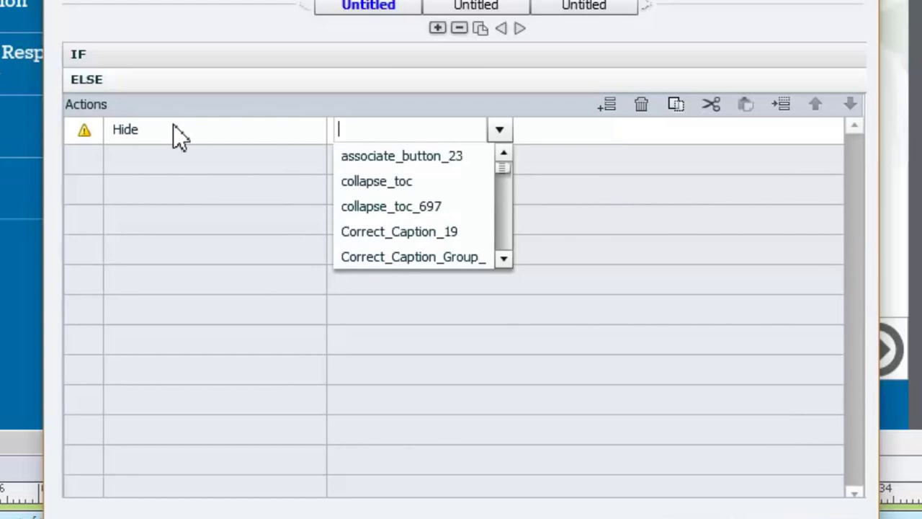
type("grou")
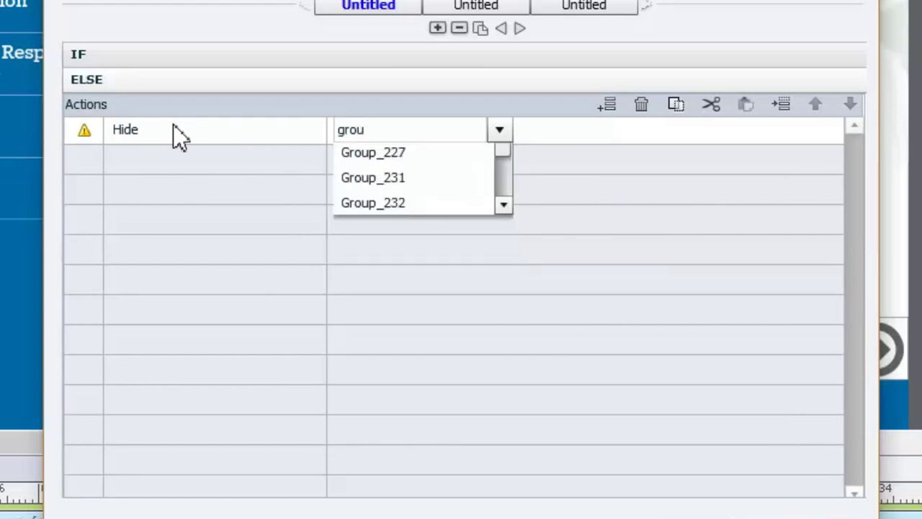
key("BackSpace")
key("BackSpace")
key("BackSpace")
key("BackSpace")
type("t")
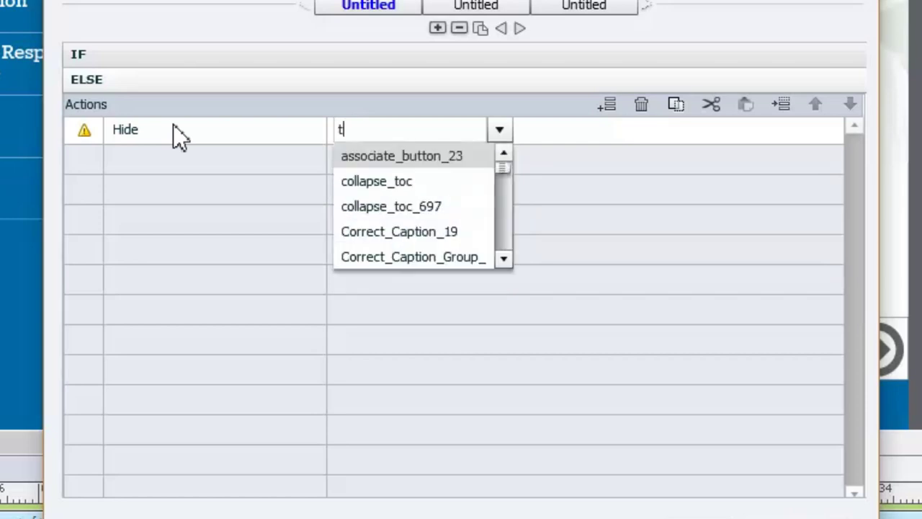
type("able")
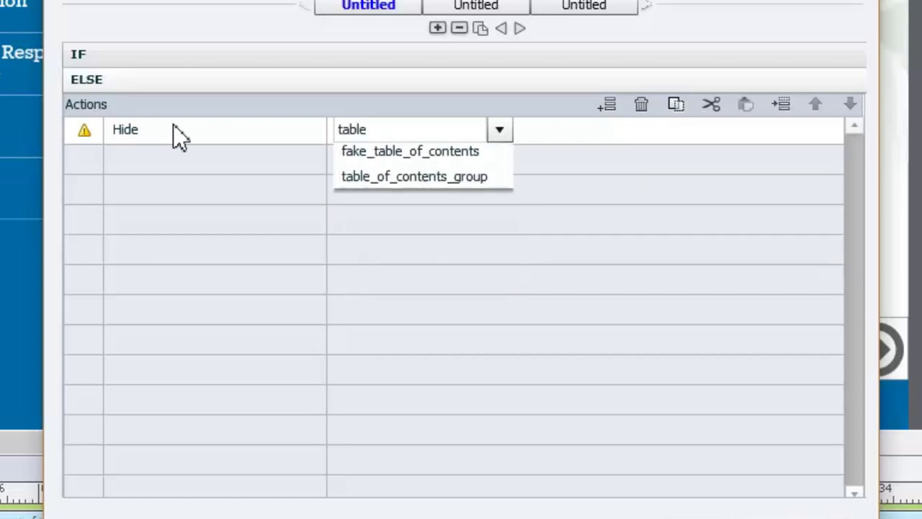
key("Down")
key("Down")
key("Return")
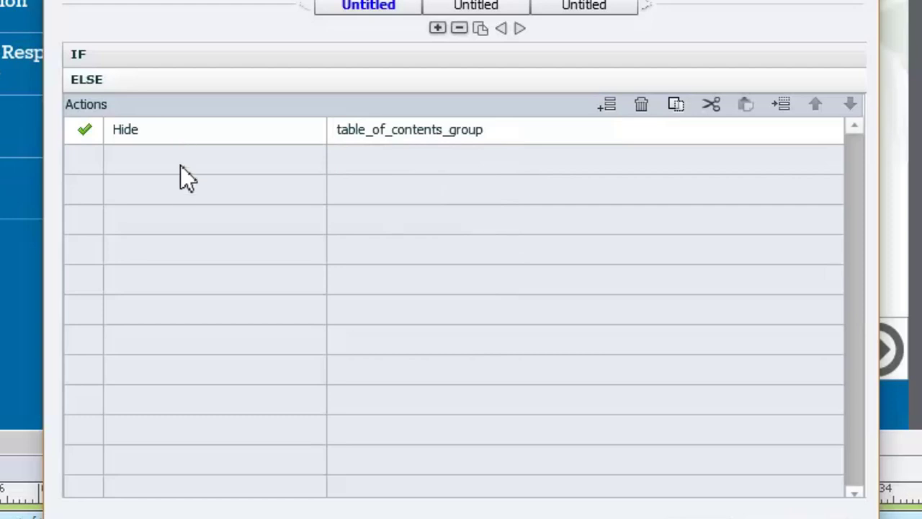
Add a second ELSE action changing open_toc's state back to Normal.
left_click(160, 160)
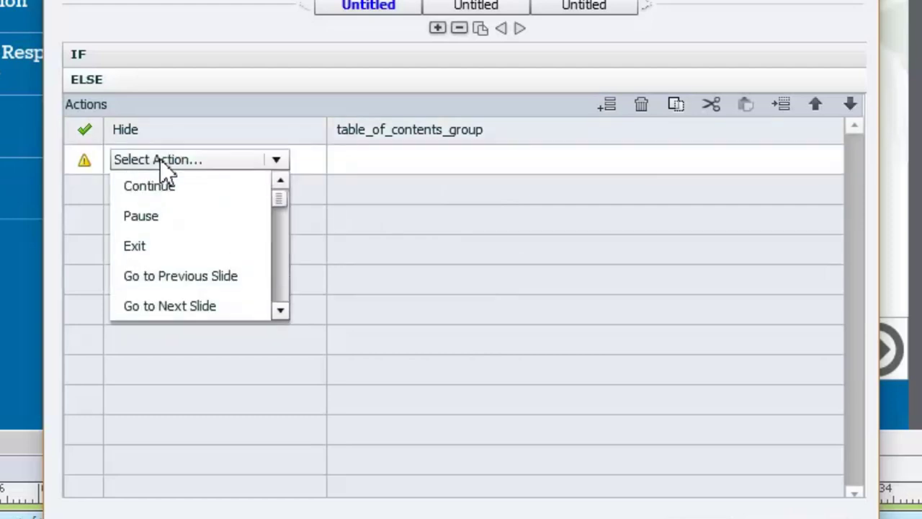
key("Down")
key("c")
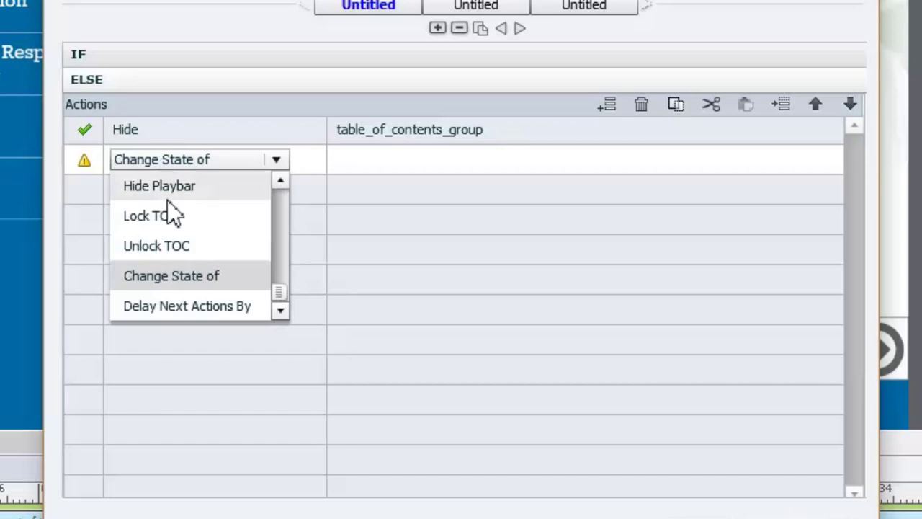
left_click(188, 275)
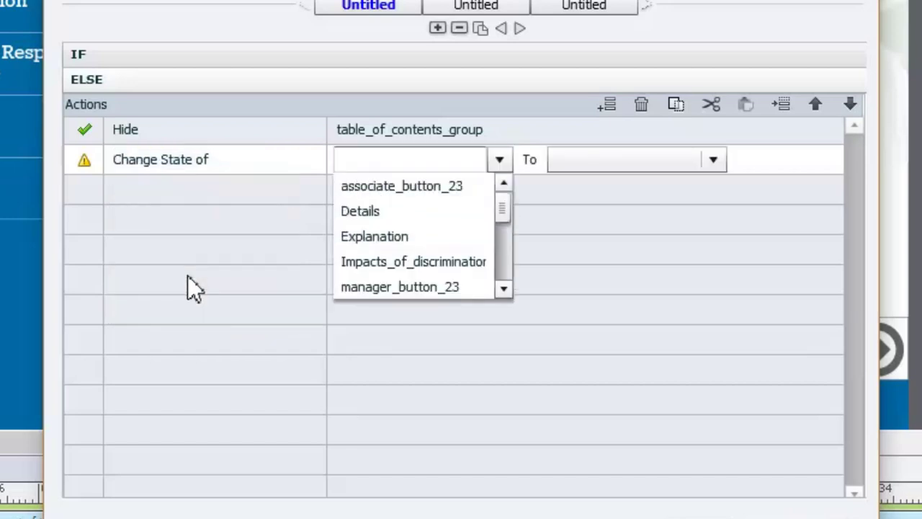
type("op")
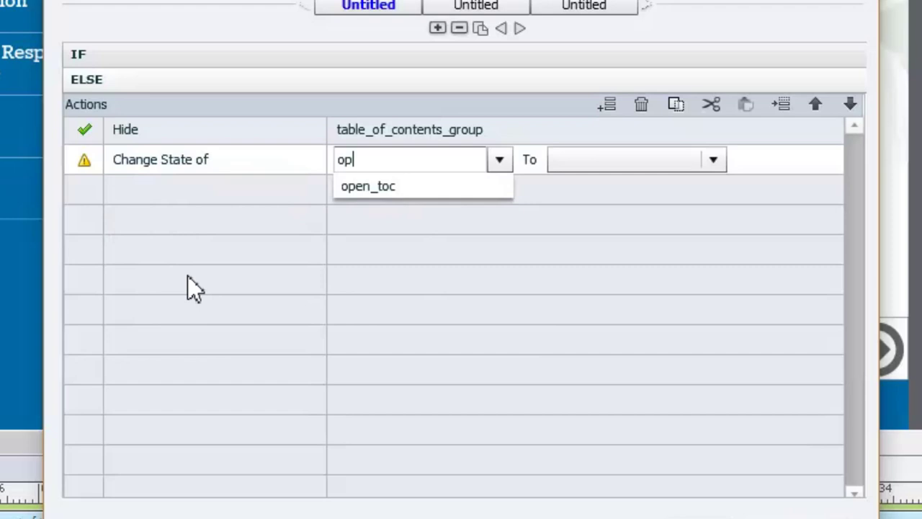
key("Down")
key("Return")
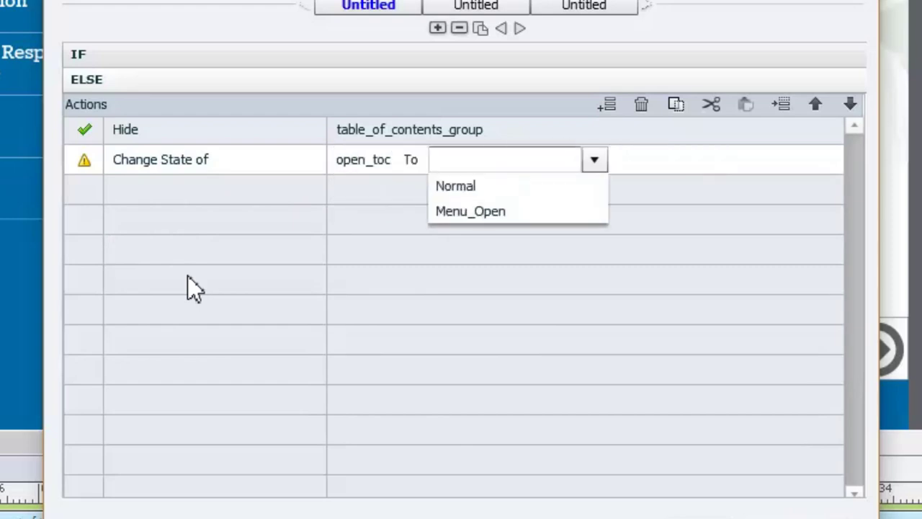
left_click(468, 186)
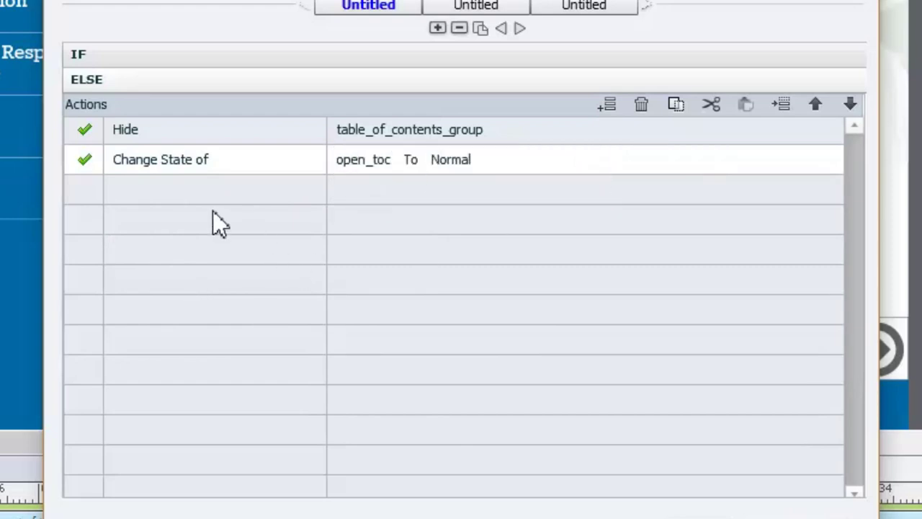
Add a third ELSE action assigning v_Custom_TOC_Open the literal value 0.
left_click(154, 193)
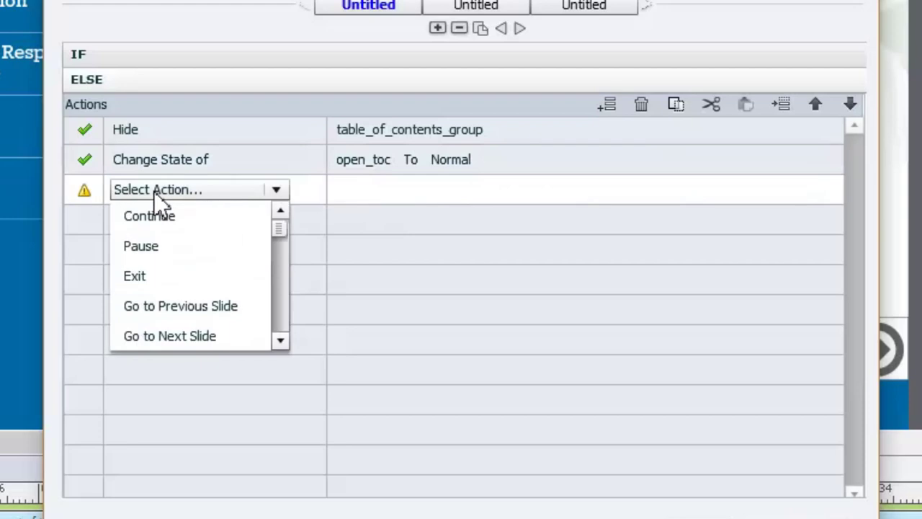
key("a")
key("Return")
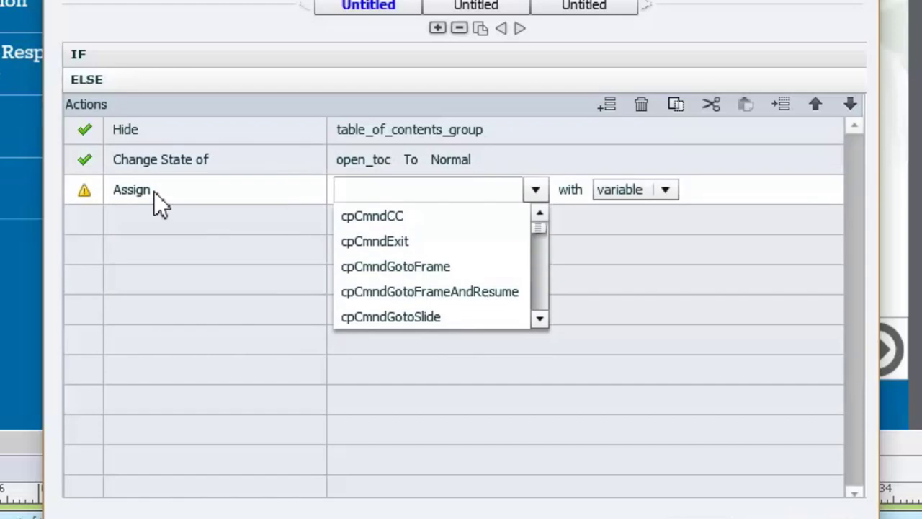
type("v_")
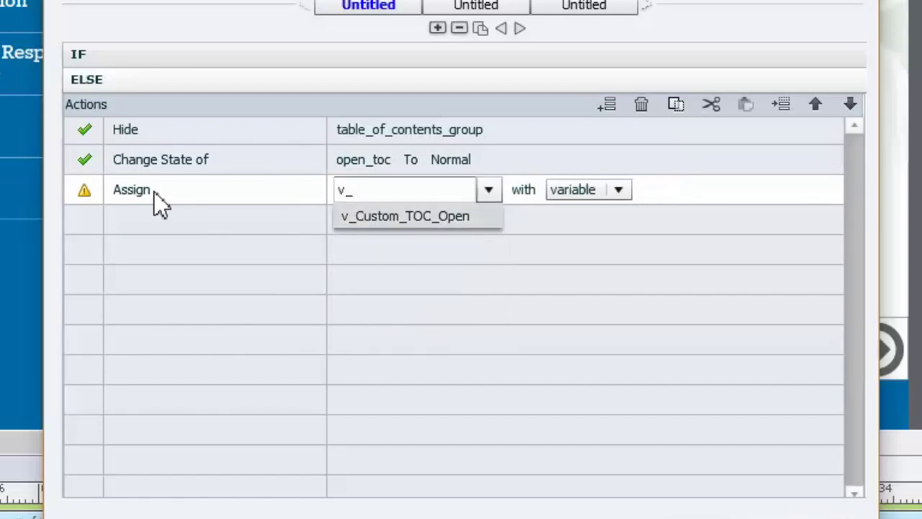
key("Return")
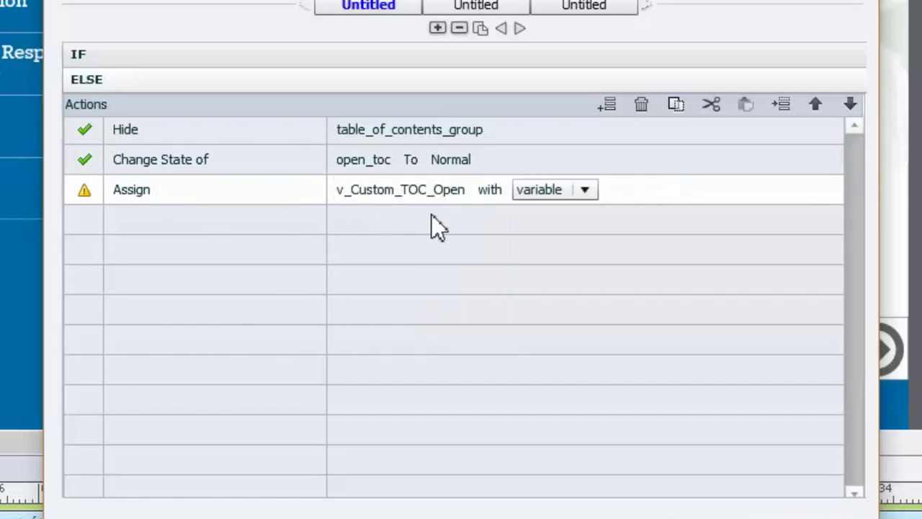
left_click(548, 193)
left_click(563, 235)
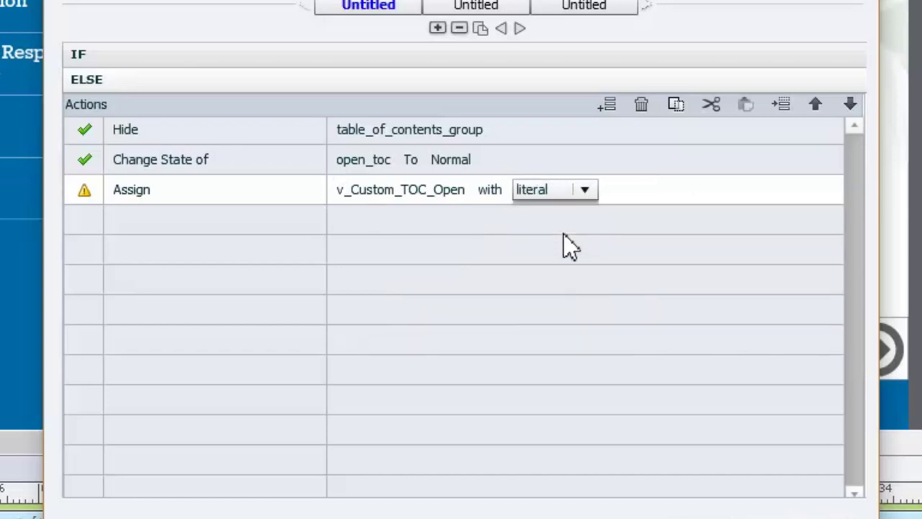
type("0")
key("Return")
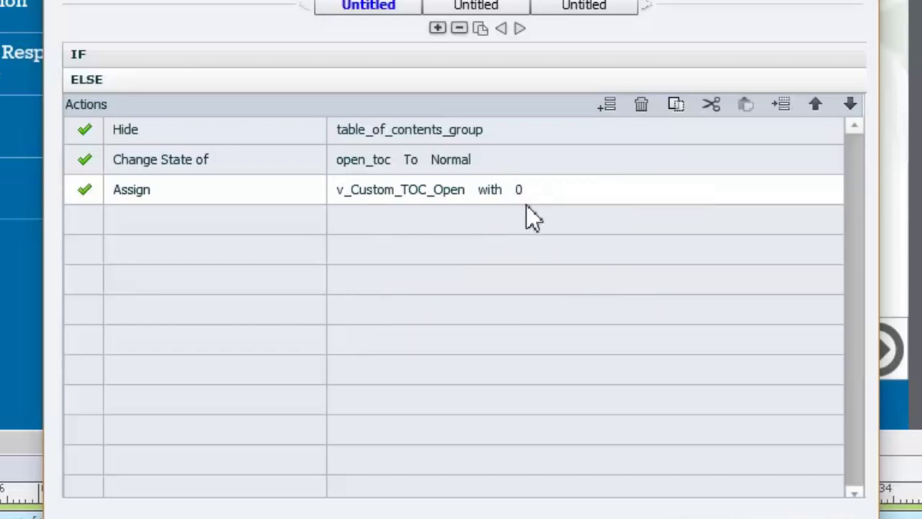
Review the IF and ELSE branches, then save toggle_TOC as an advanced action.
left_click(390, 54)
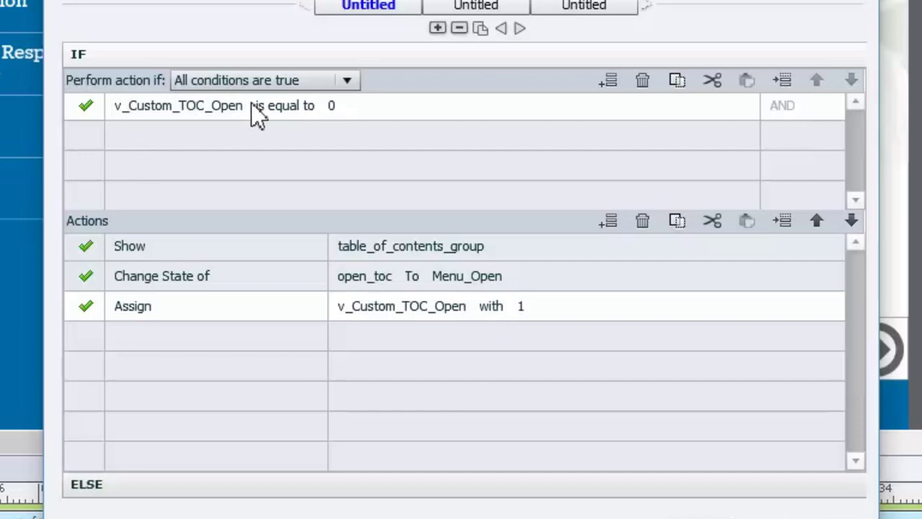
left_click(268, 483)
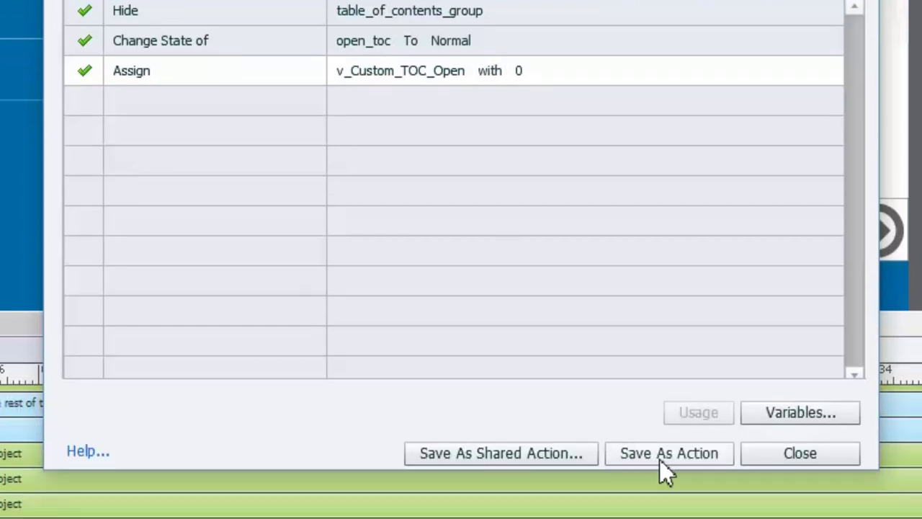
left_click(659, 459)
left_click(540, 143)
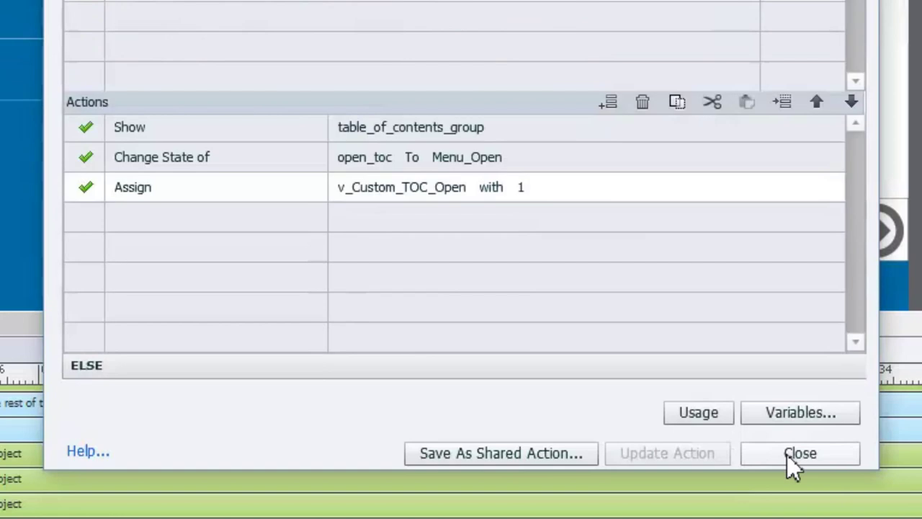
Close Advanced Actions and set open_toc's Script to the toggle_TOC advanced action.
left_click(798, 454)
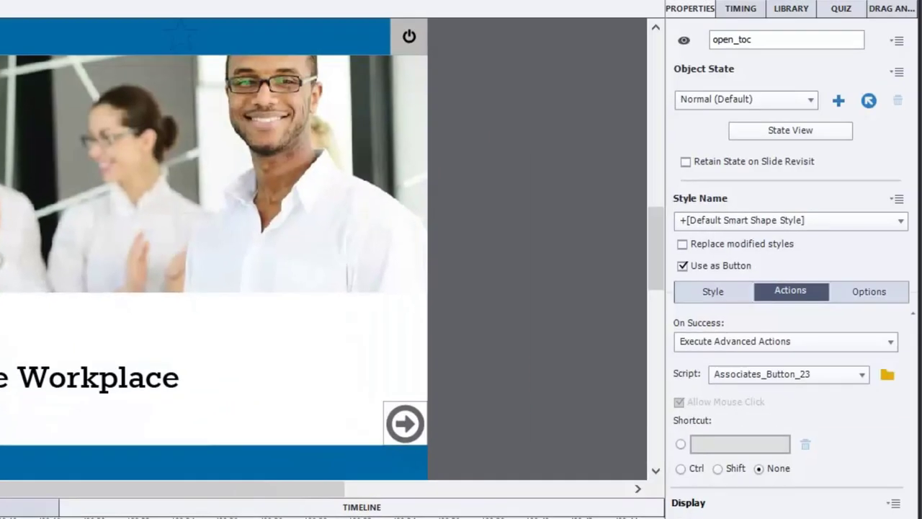
left_click(819, 386)
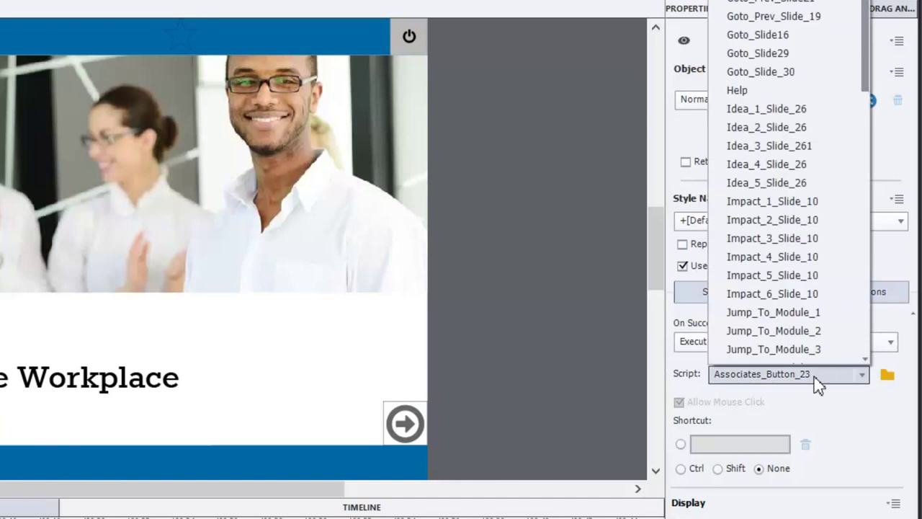
left_click_drag(863, 26, 875, 367)
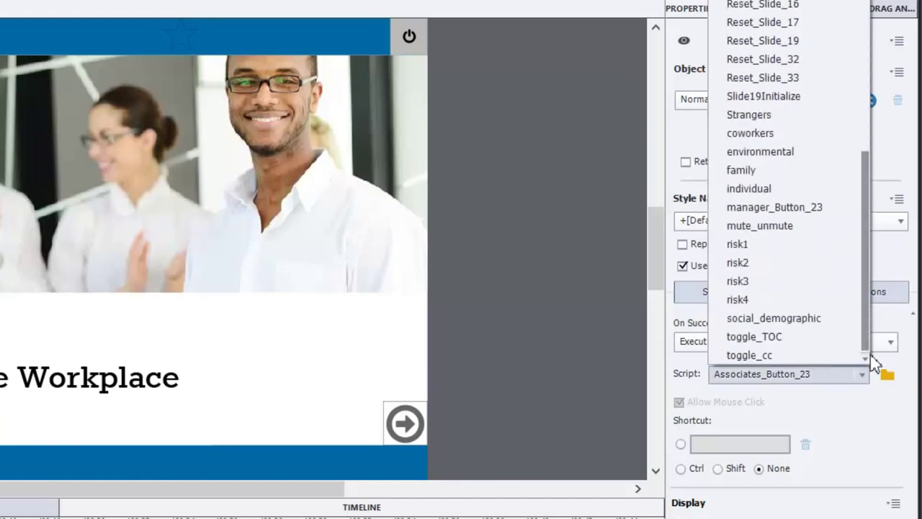
left_click(742, 338)
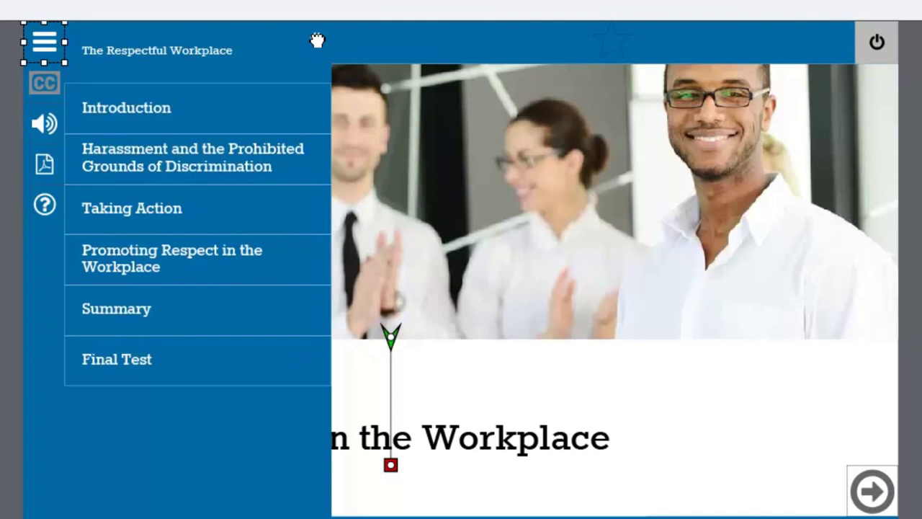
Set collapse_toc's On Success to Execute Advanced Actions with the toggle_TOC script.
left_click(319, 48)
left_click(319, 46)
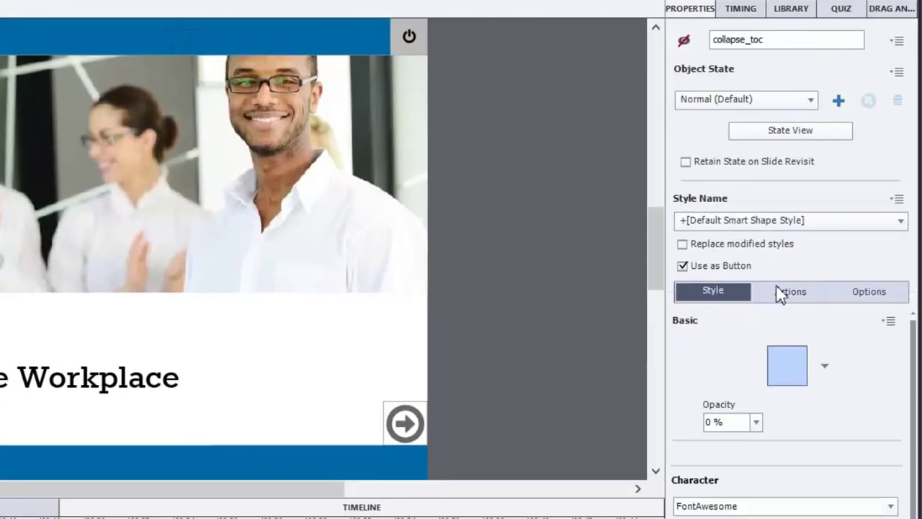
left_click(789, 303)
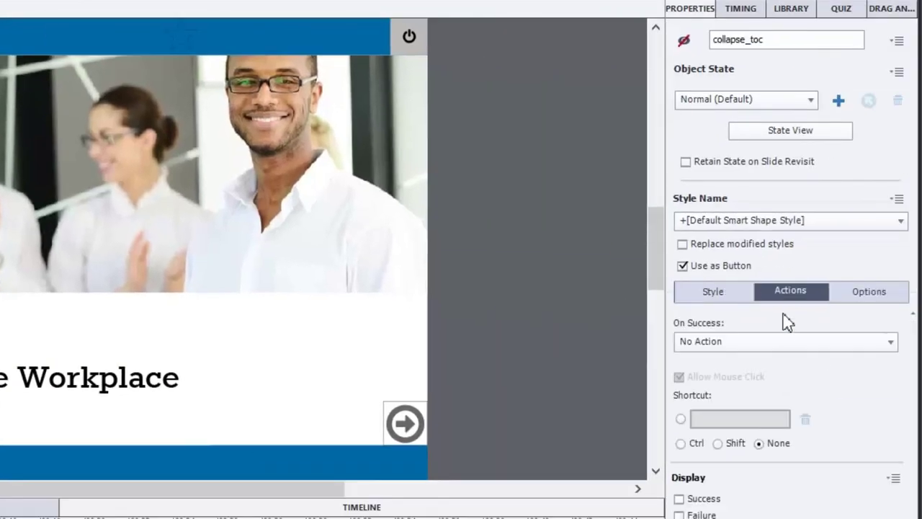
left_click(785, 342)
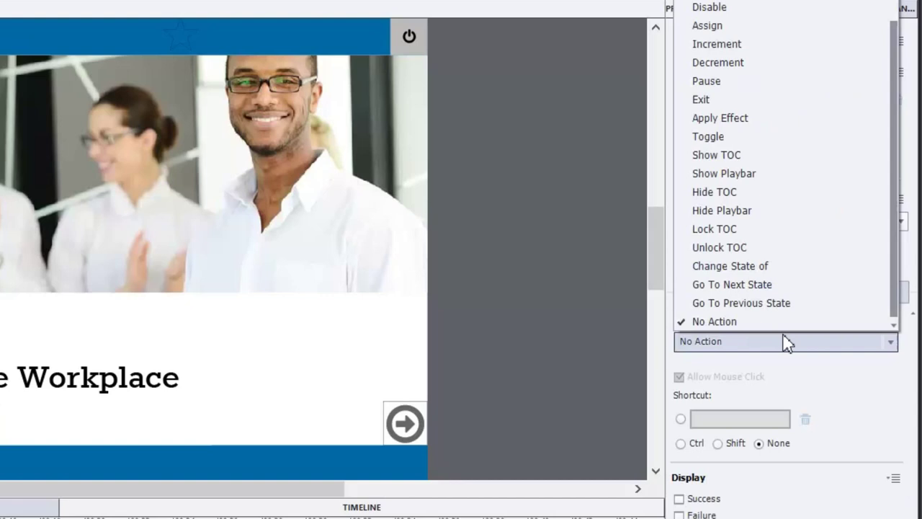
scroll(789, 133, "up", 4)
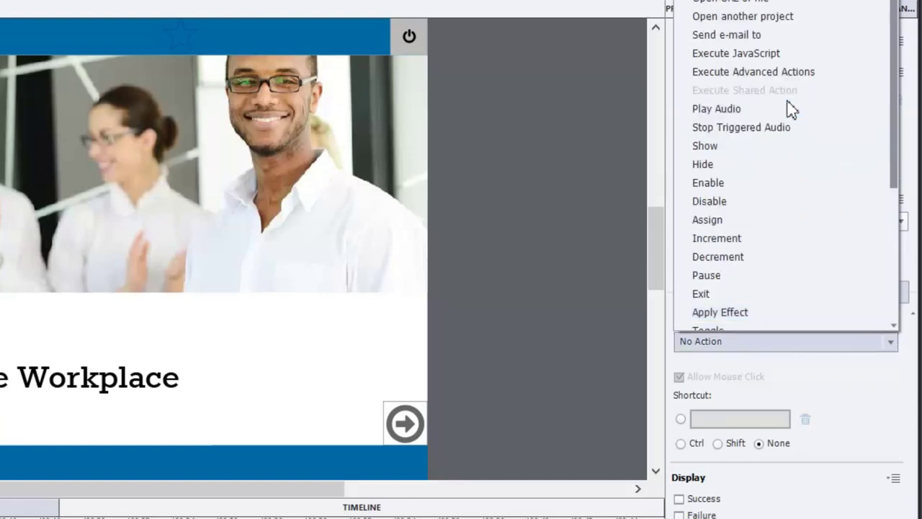
left_click(768, 72)
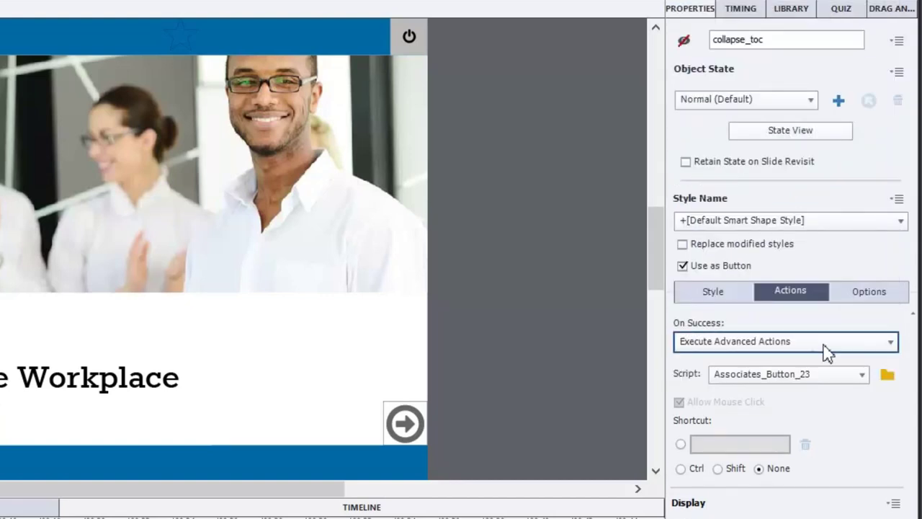
left_click(831, 374)
left_click_drag(867, 83, 867, 353)
left_click(755, 336)
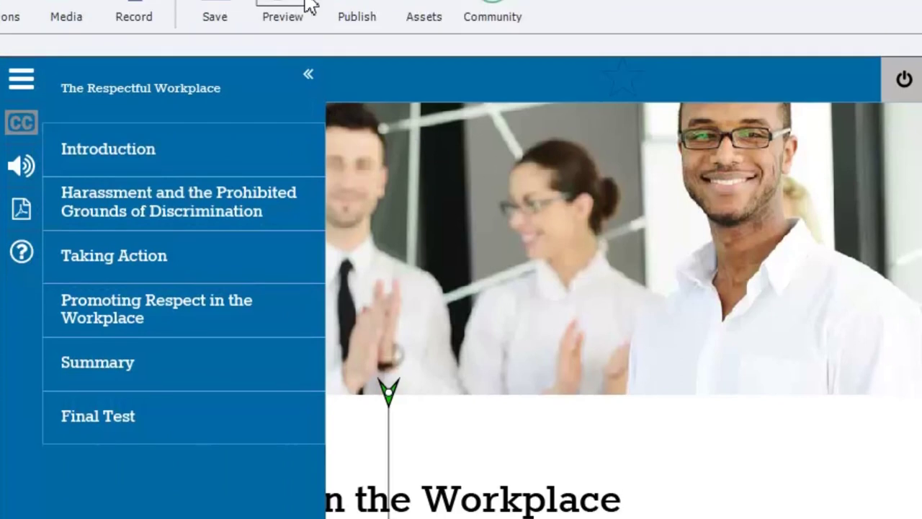
Preview as HTML5 in Browser and open Harassment and the Prohibited Grounds of Discrimination from the menu.
left_click(305, 36)
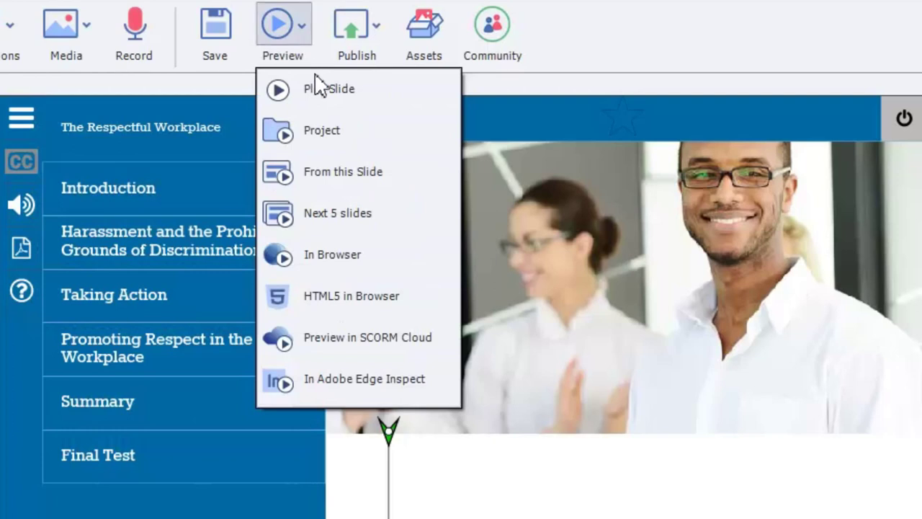
left_click(384, 305)
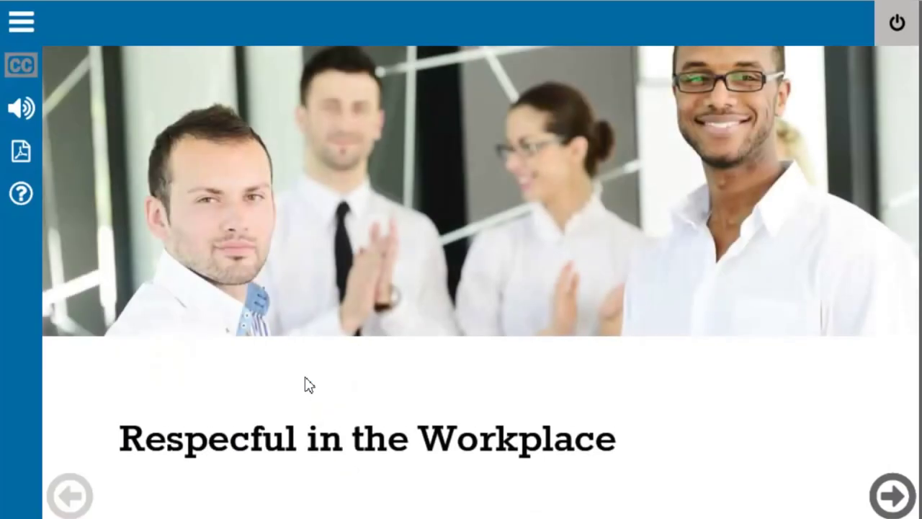
left_click(24, 24)
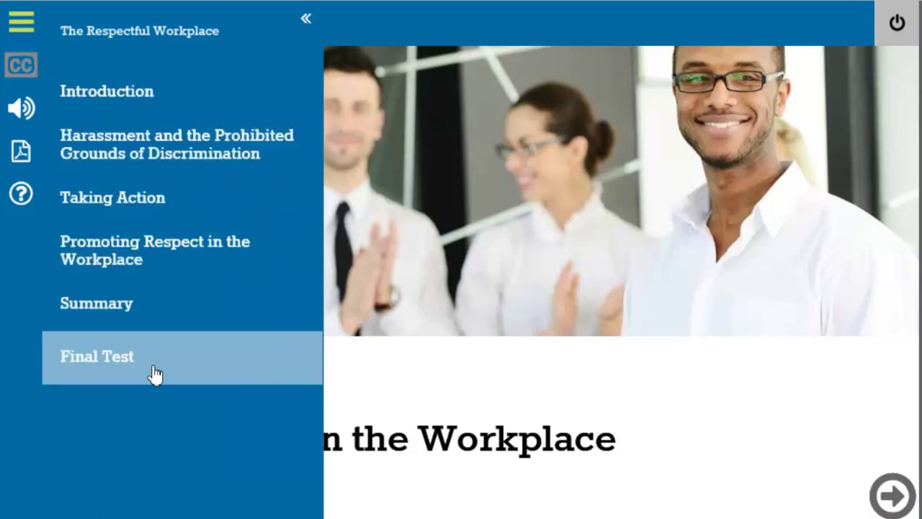
left_click(209, 146)
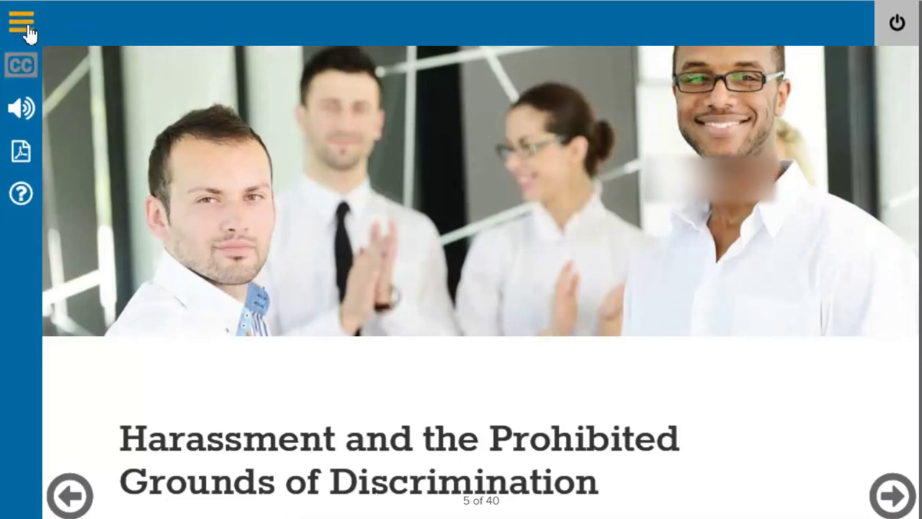
Advance to the Lesson Objectives slide and open the slide-out menu there.
left_click(22, 25)
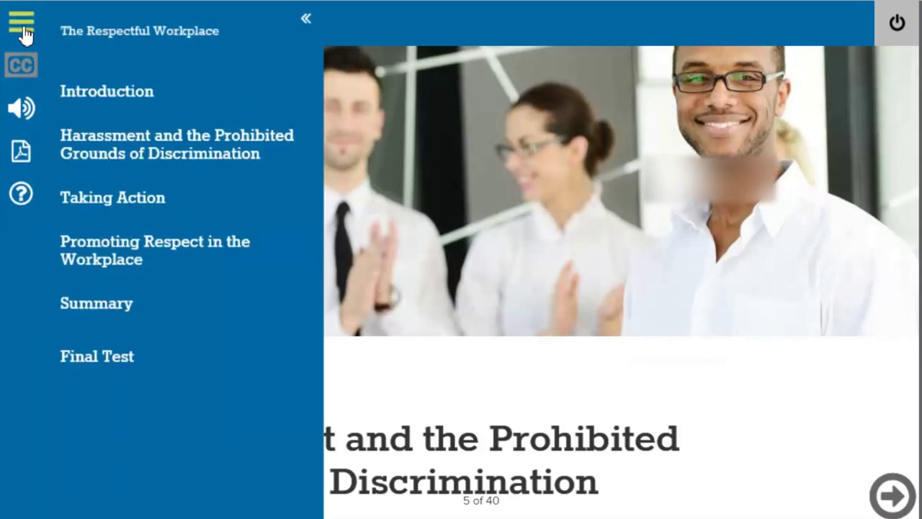
left_click(893, 496)
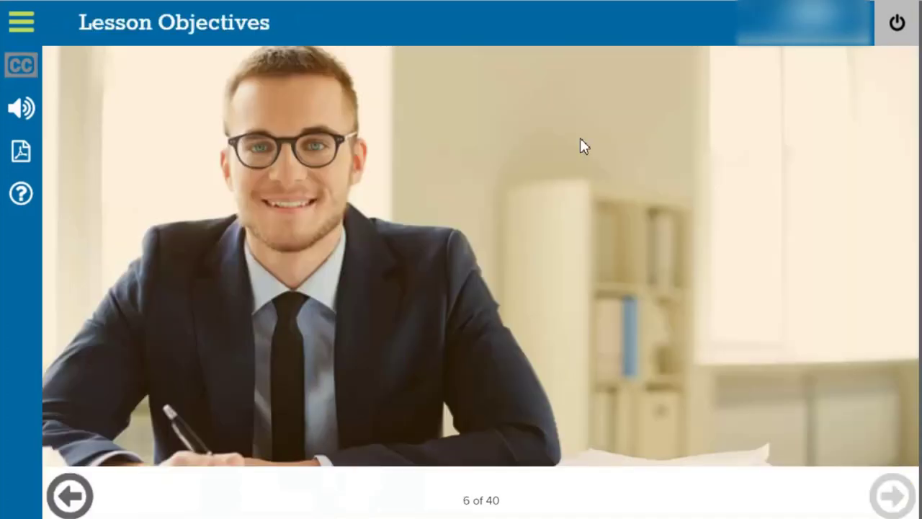
left_click(22, 25)
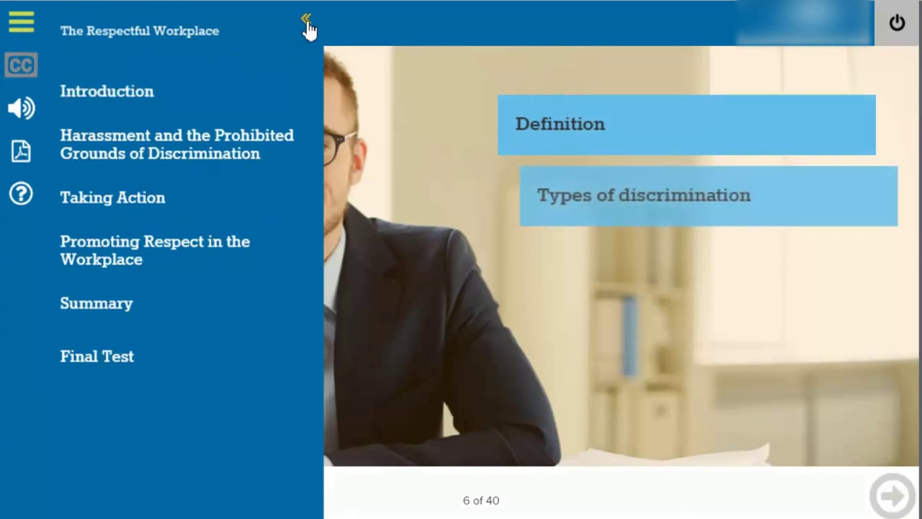
Toggle the menu closed and open several times, leaving it open.
left_click(306, 20)
left_click(21, 26)
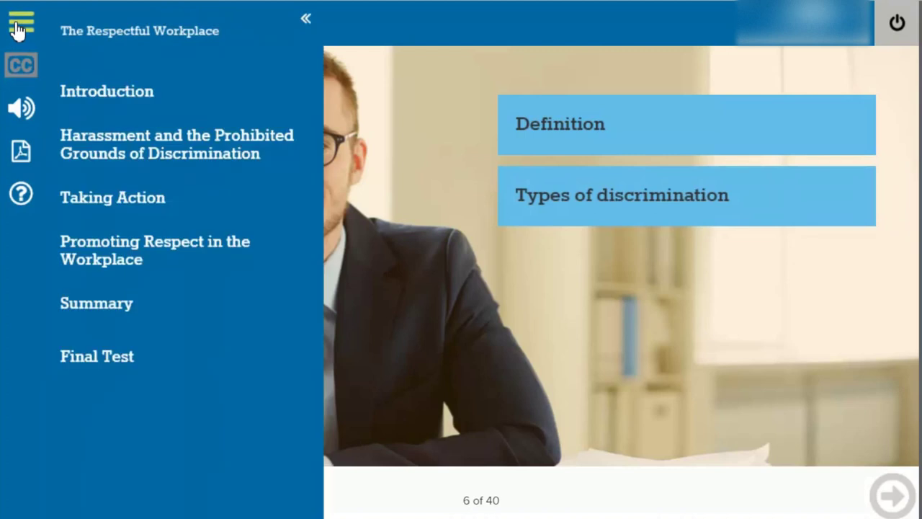
left_click(306, 21)
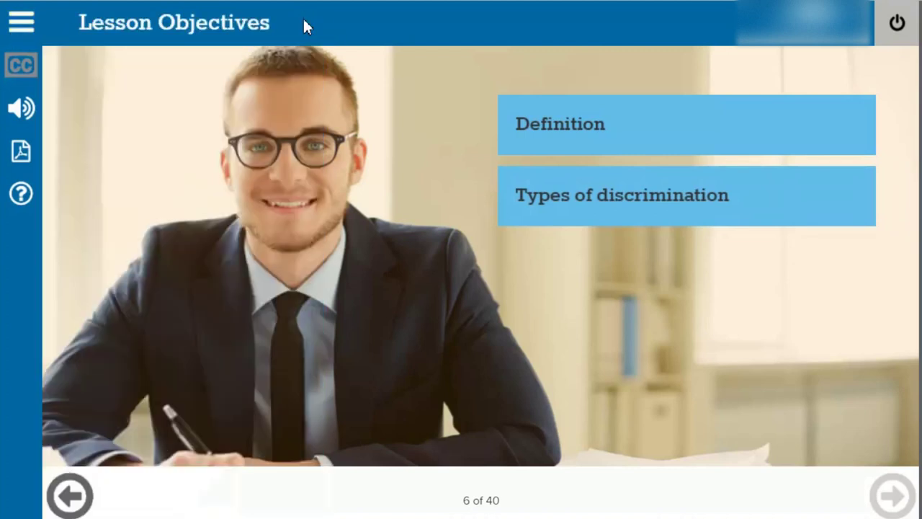
left_click(20, 22)
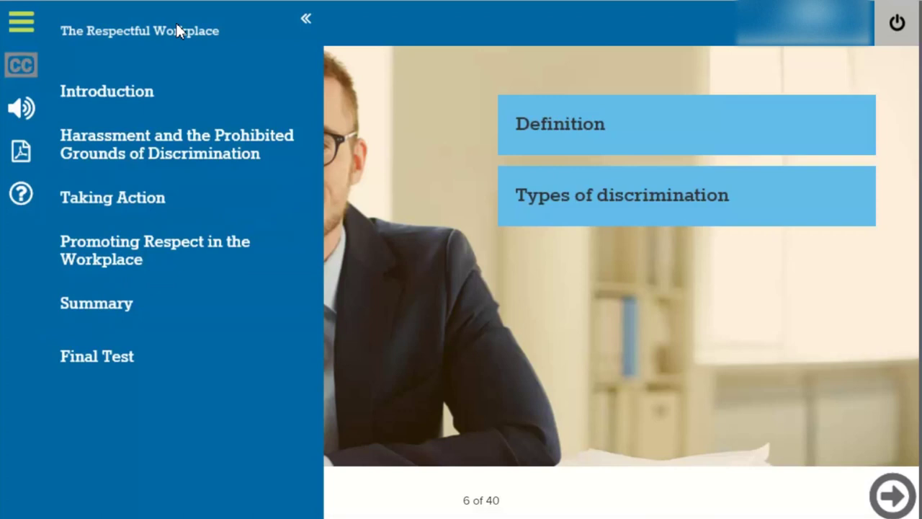
left_click(22, 22)
left_click(21, 22)
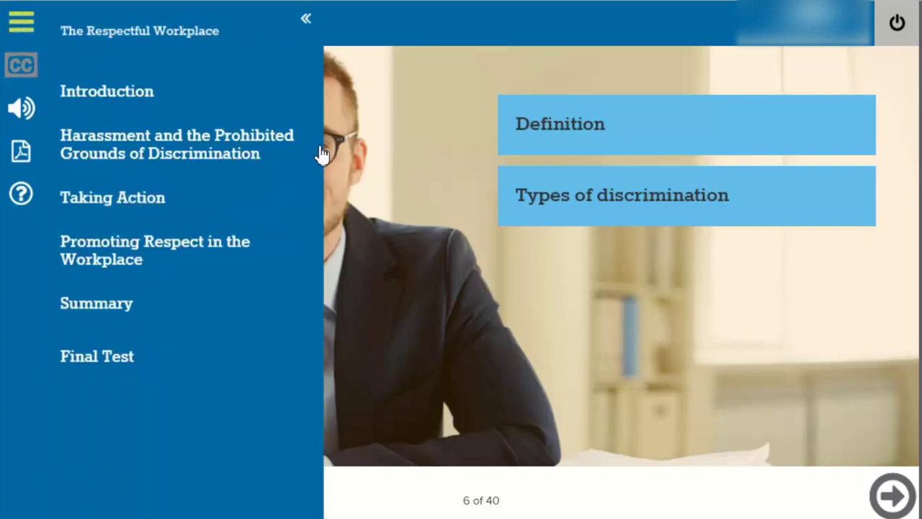